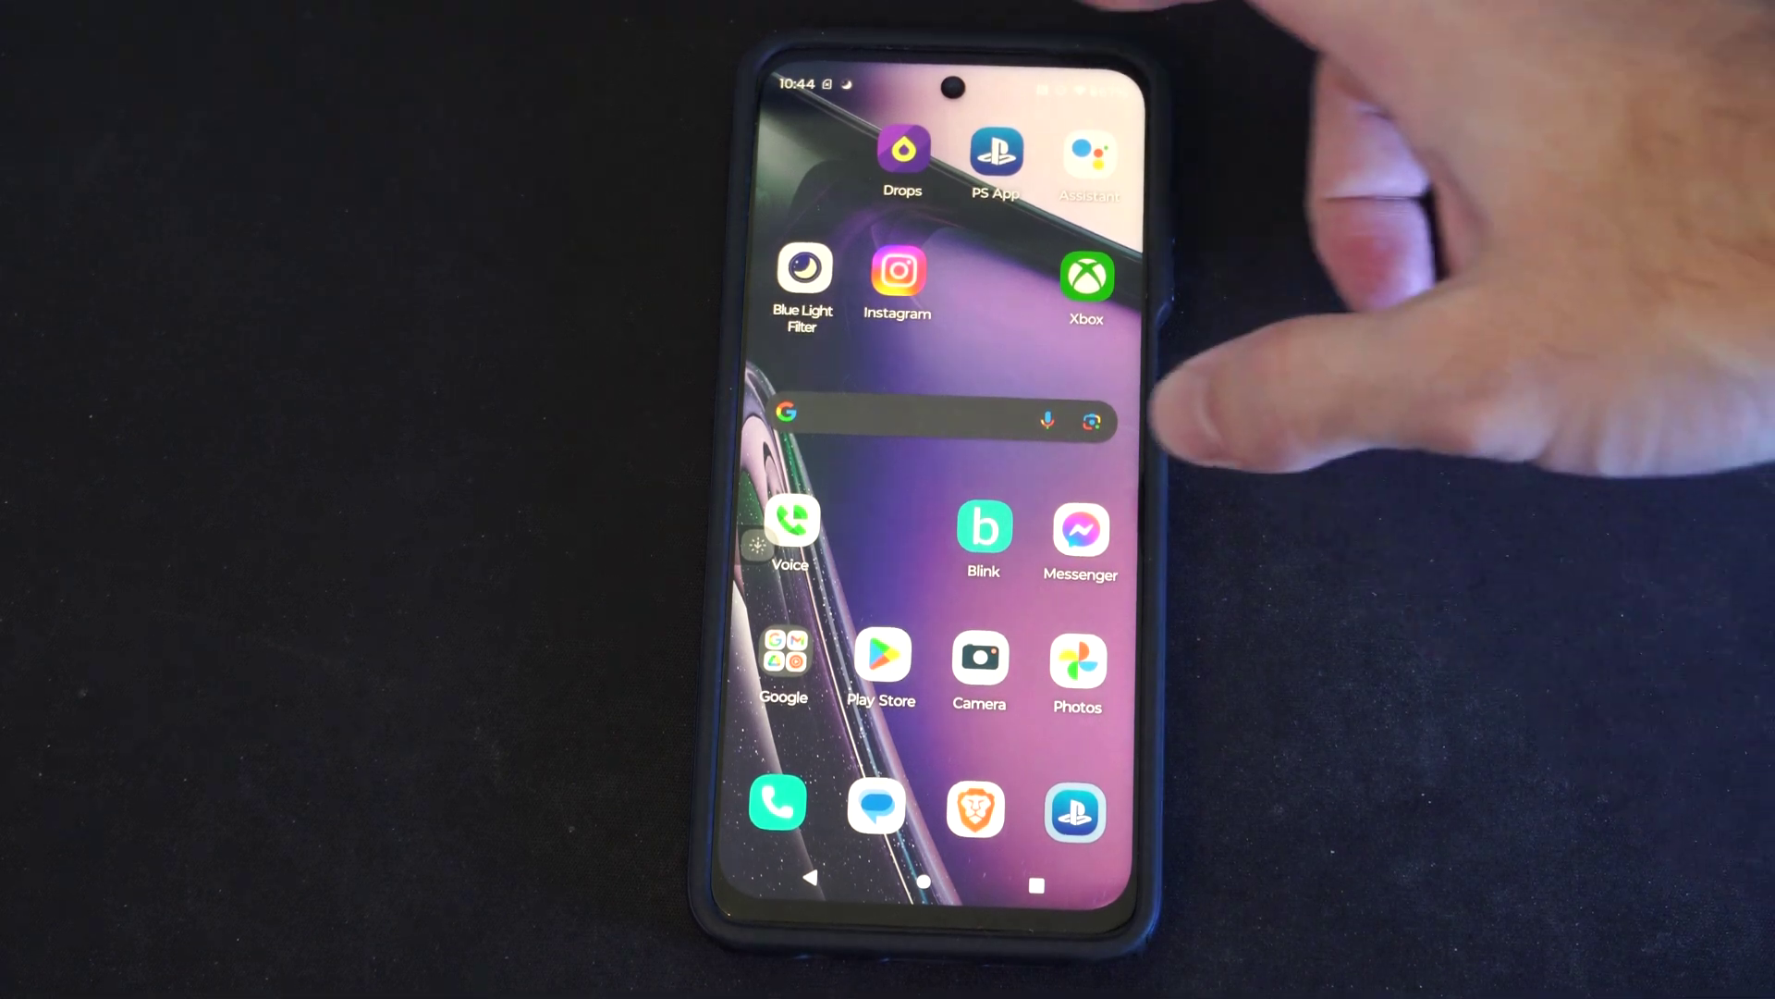
Step: Open Settings from the gear icon in the fully expanded Quick Settings panel
drag(953, 83, 952, 556)
drag(952, 138, 952, 555)
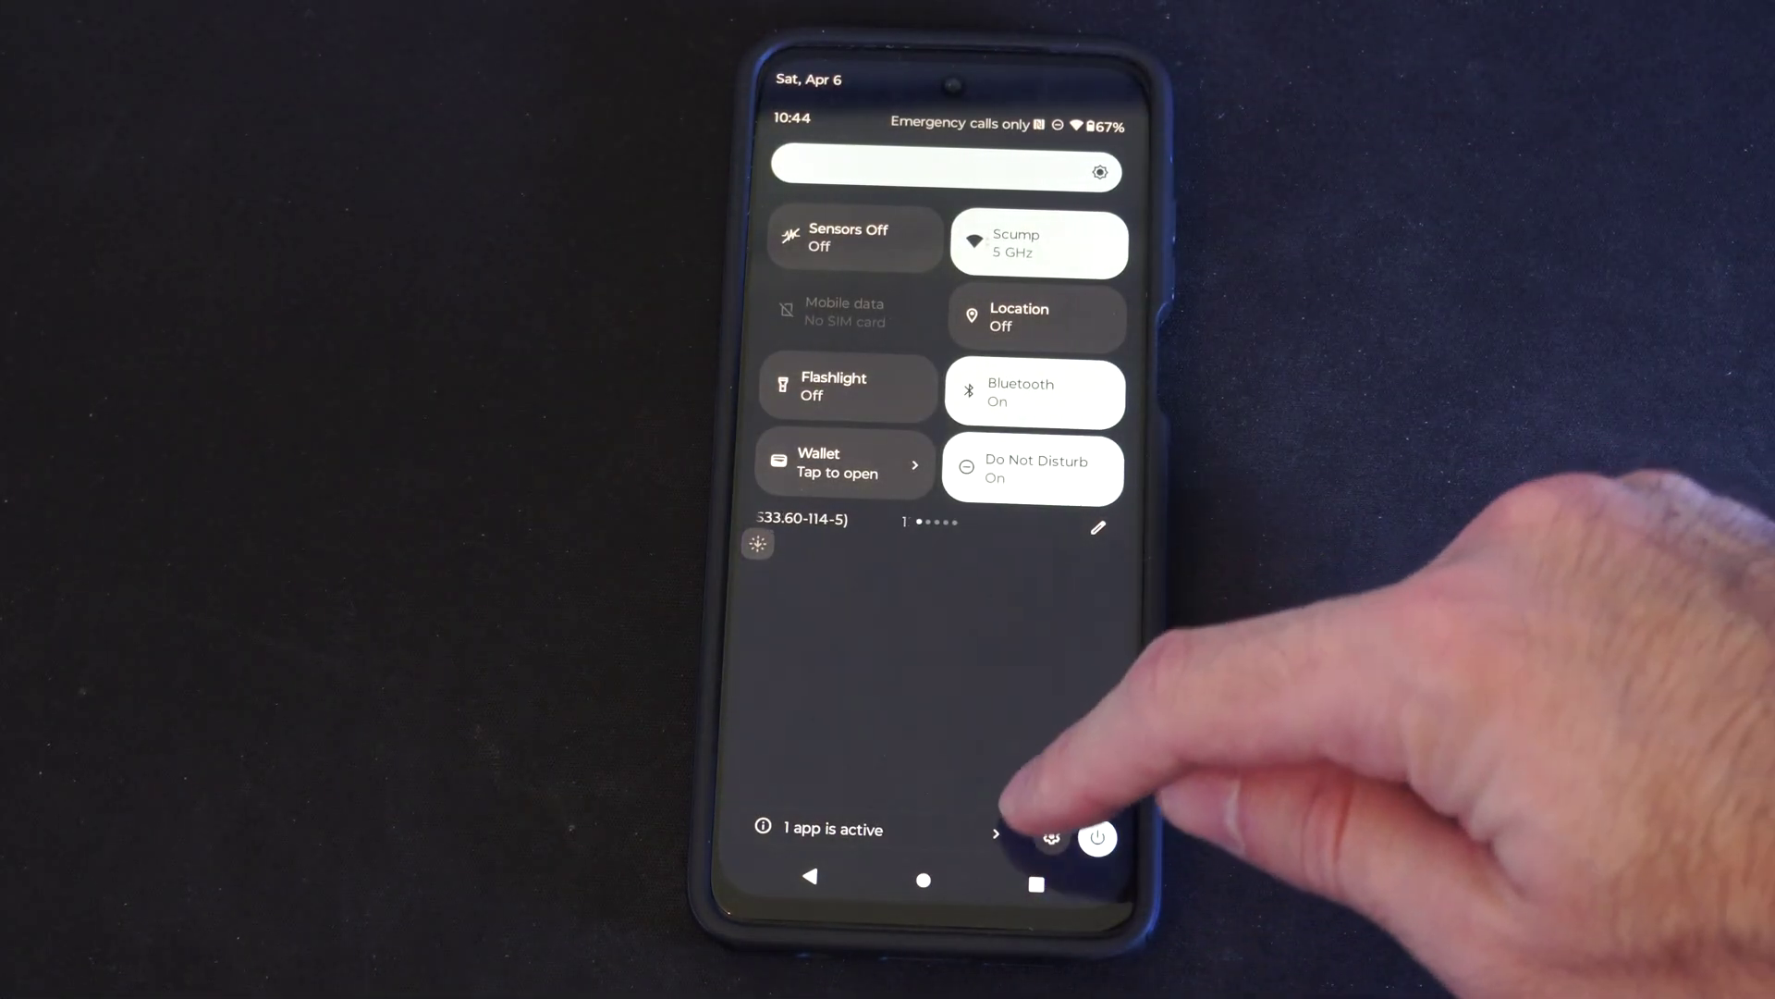
click(1053, 834)
mouse_move(1082, 416)
mouse_down()
mouse_move(1082, 556)
mouse_move(1082, 417)
mouse_up()
drag(1082, 555, 1082, 209)
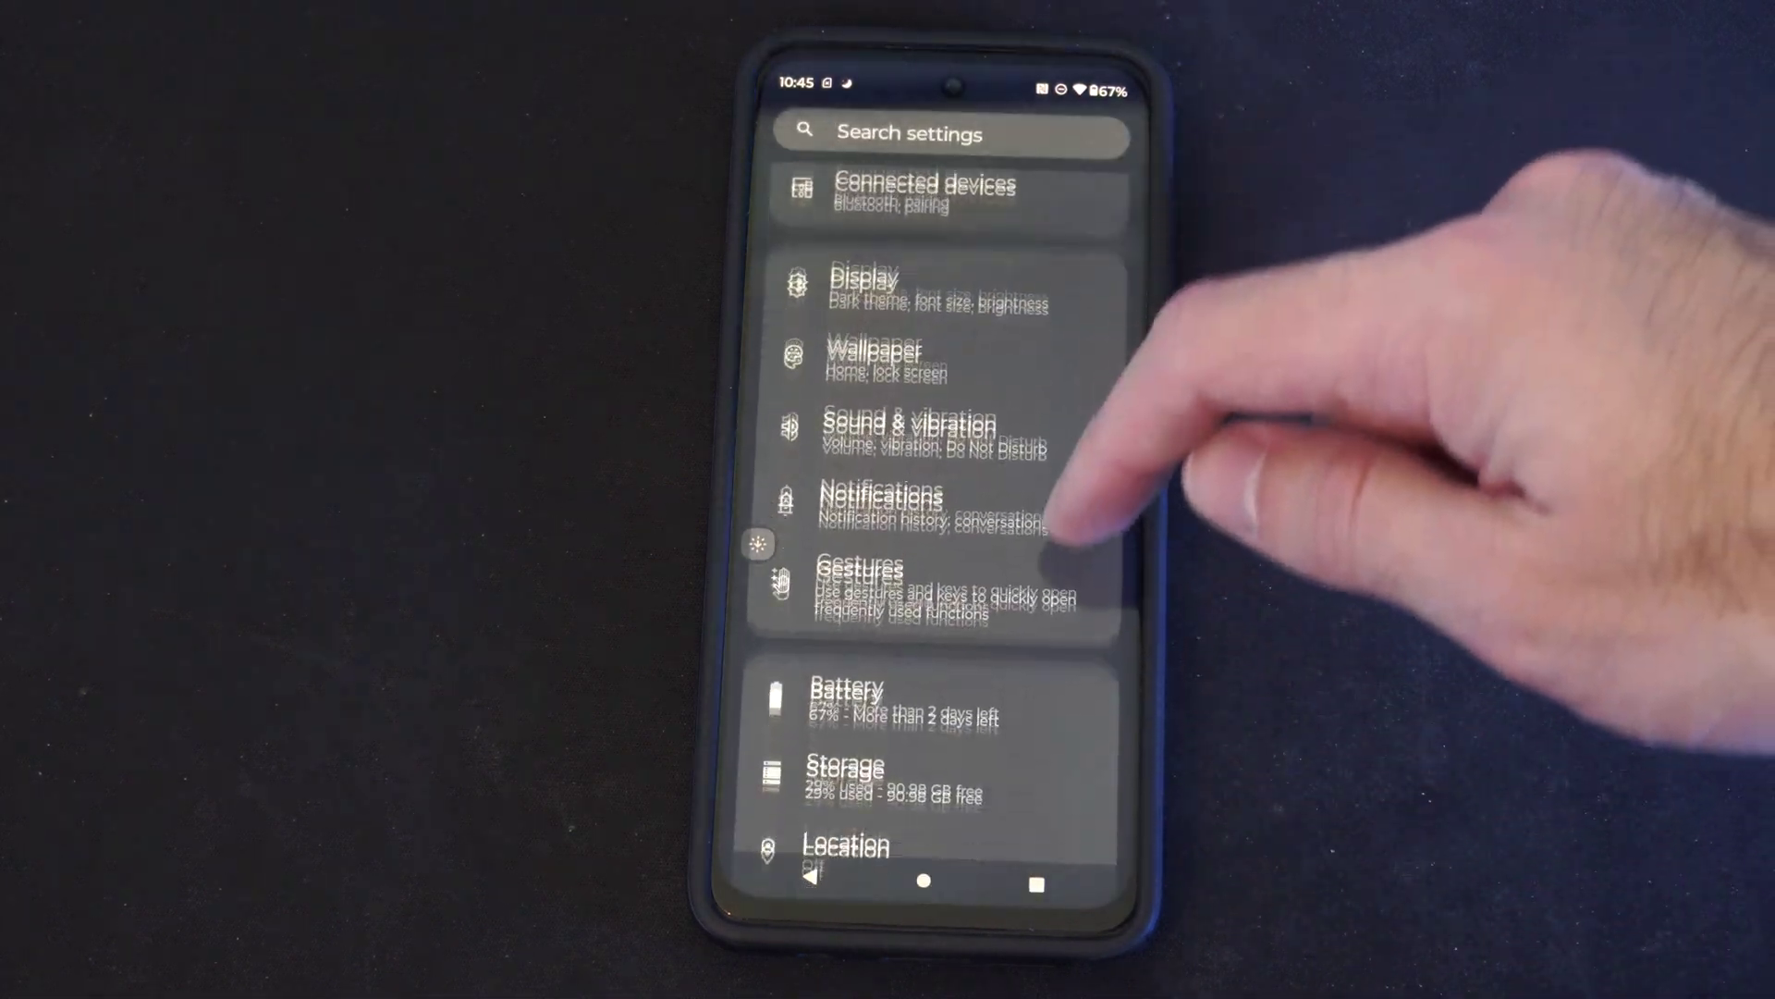
drag(1082, 555, 1082, 348)
Step: Open the Storage page showing 37 GB of 128 GB used
click(943, 497)
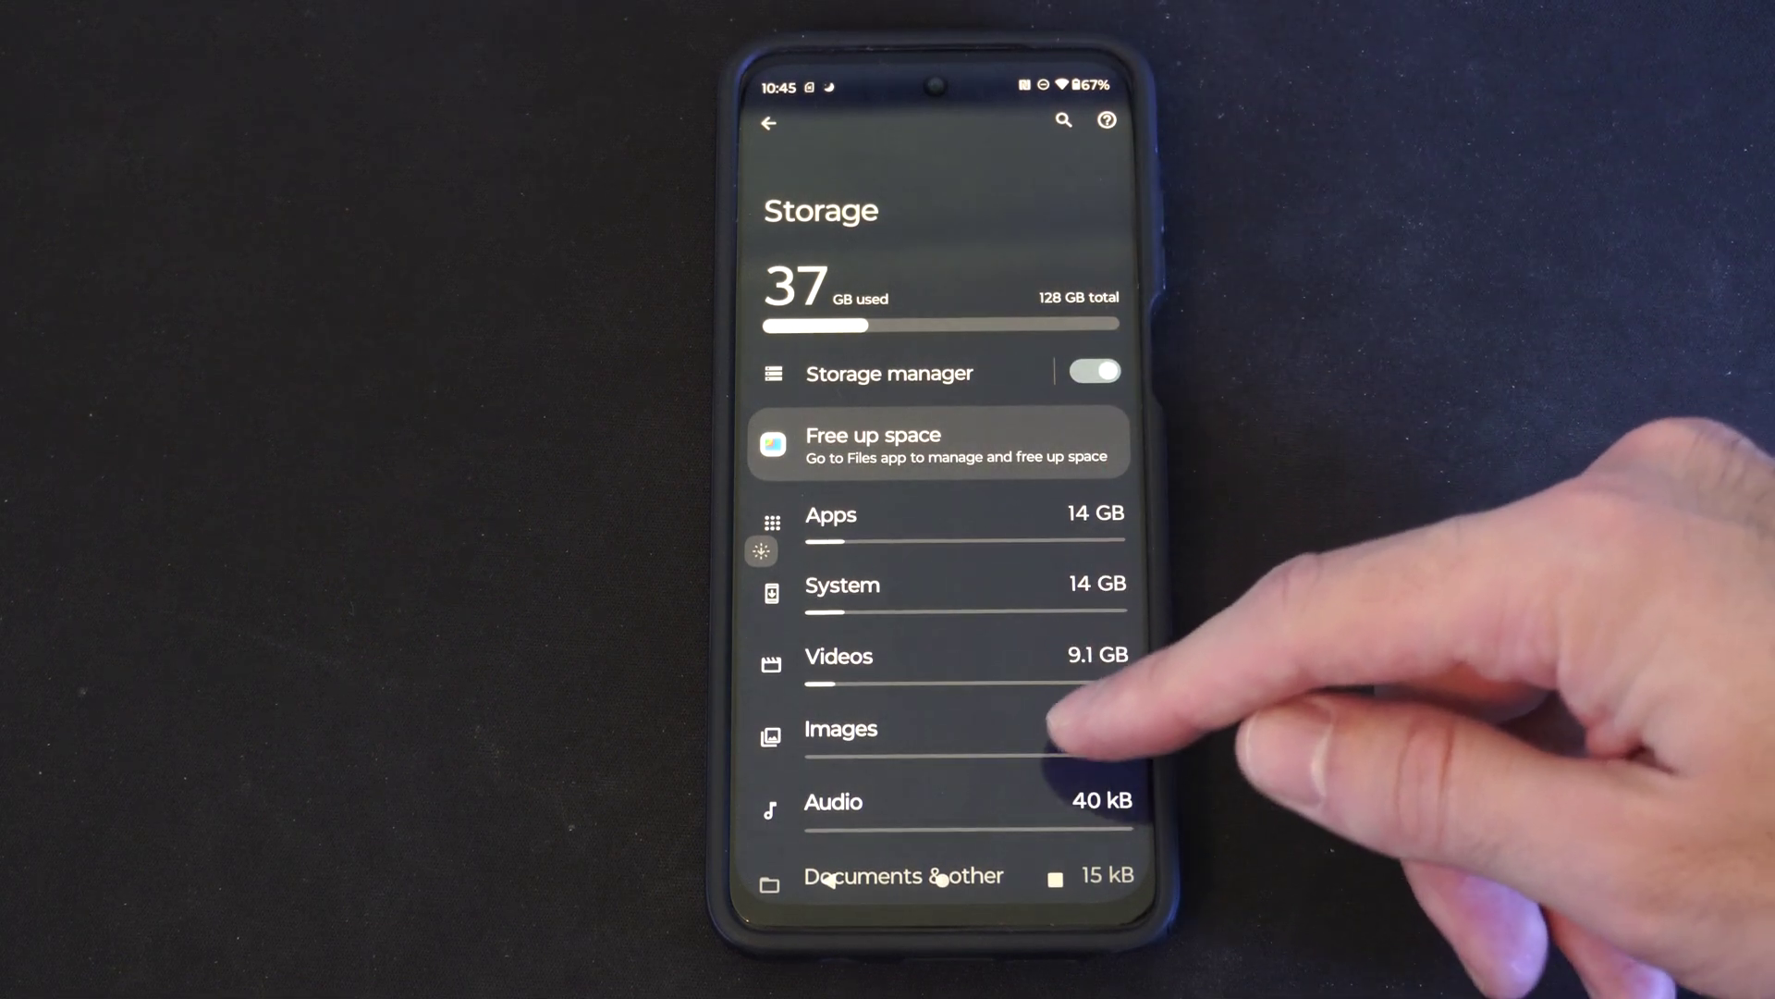
drag(972, 749, 972, 548)
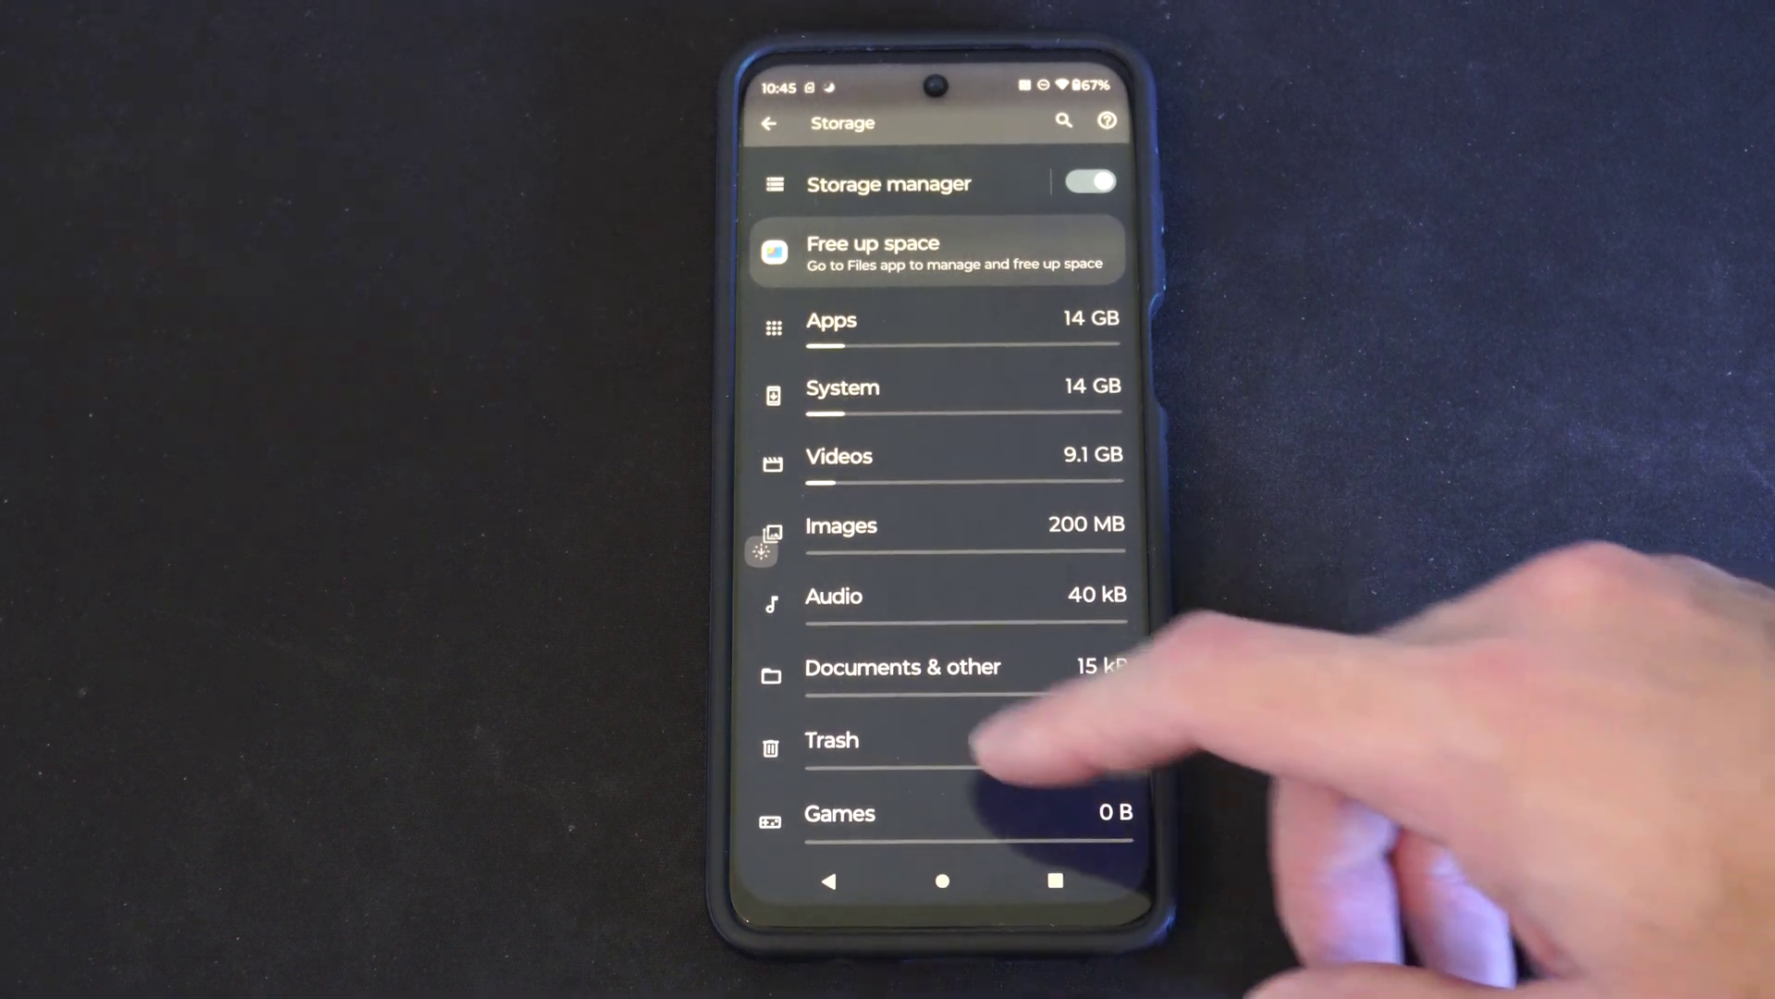
Step: Confirm Trash is empty, return to Storage, and select the Videos row
click(916, 739)
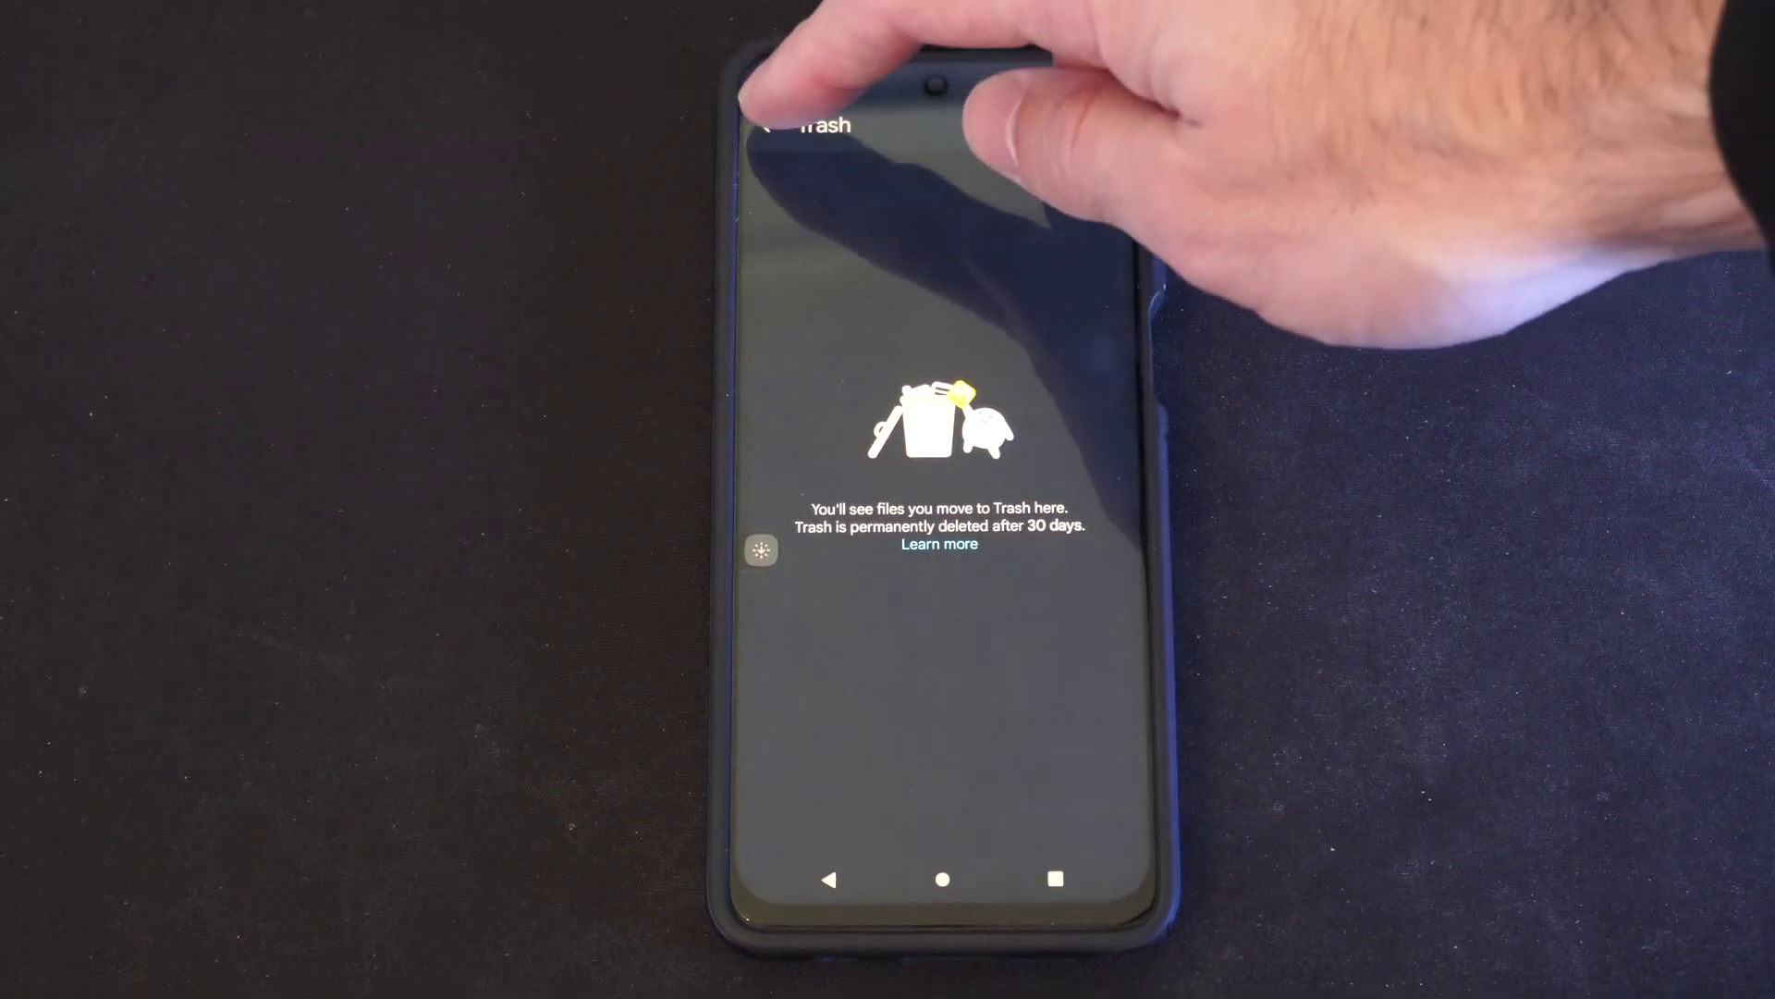
click(771, 125)
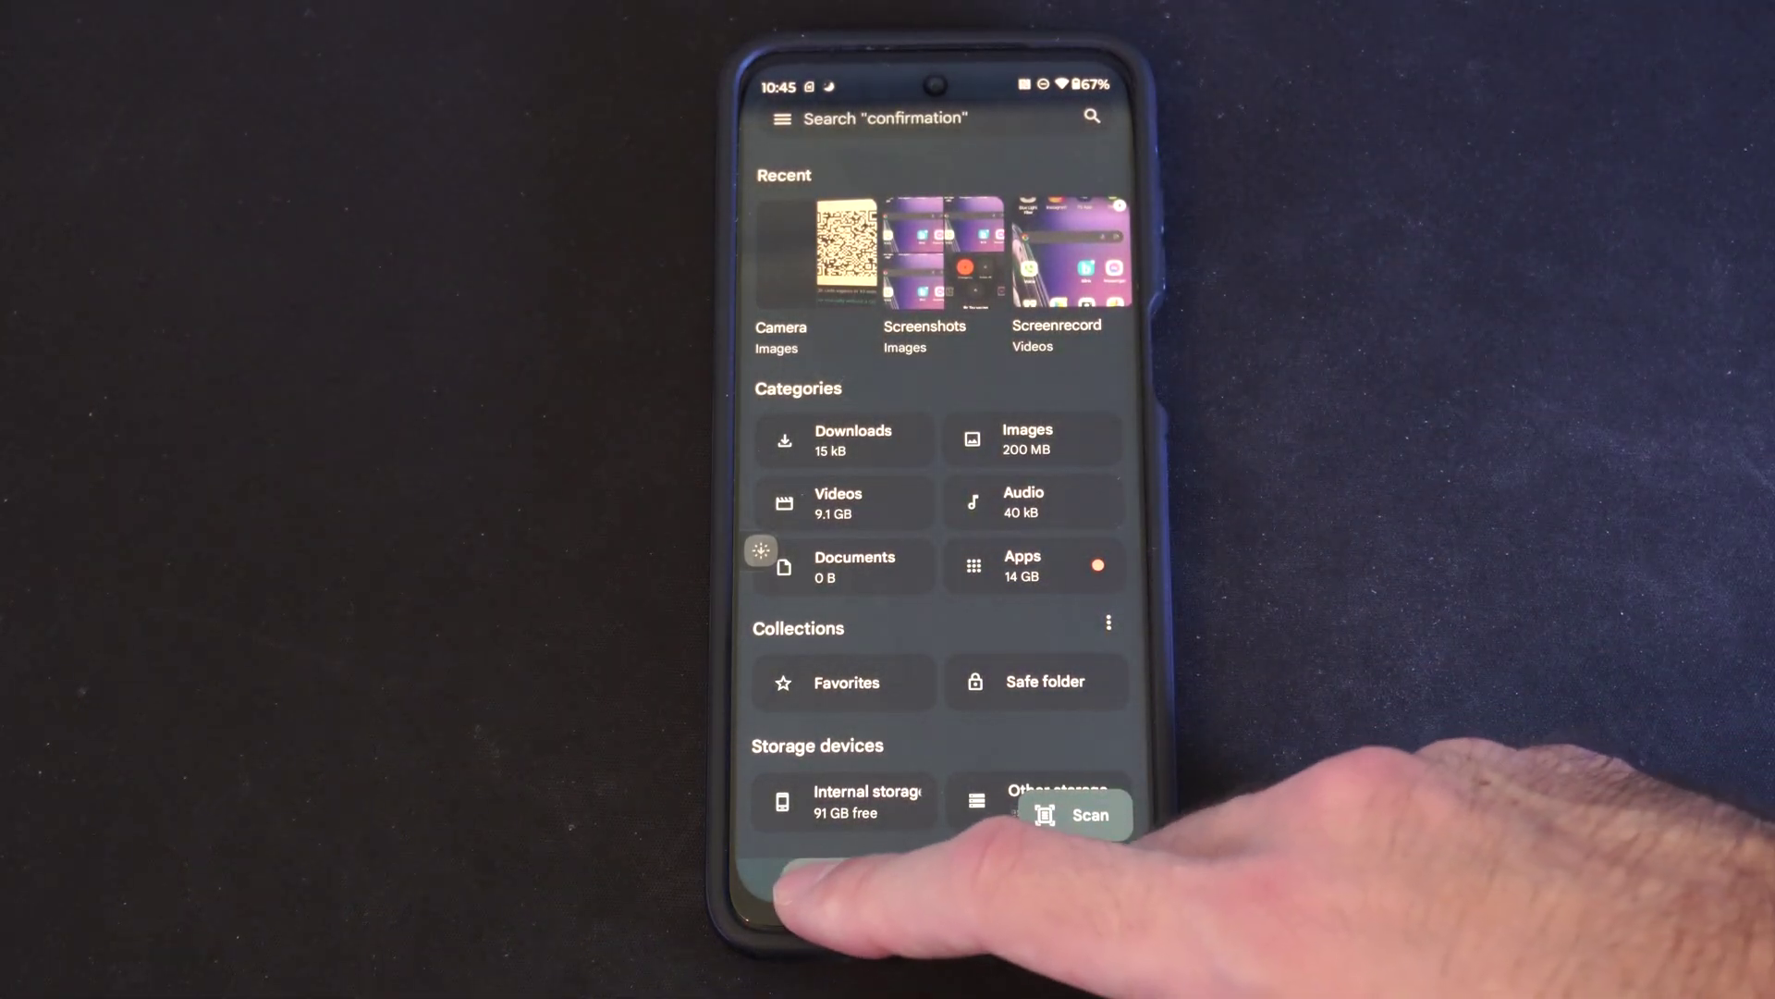
click(828, 888)
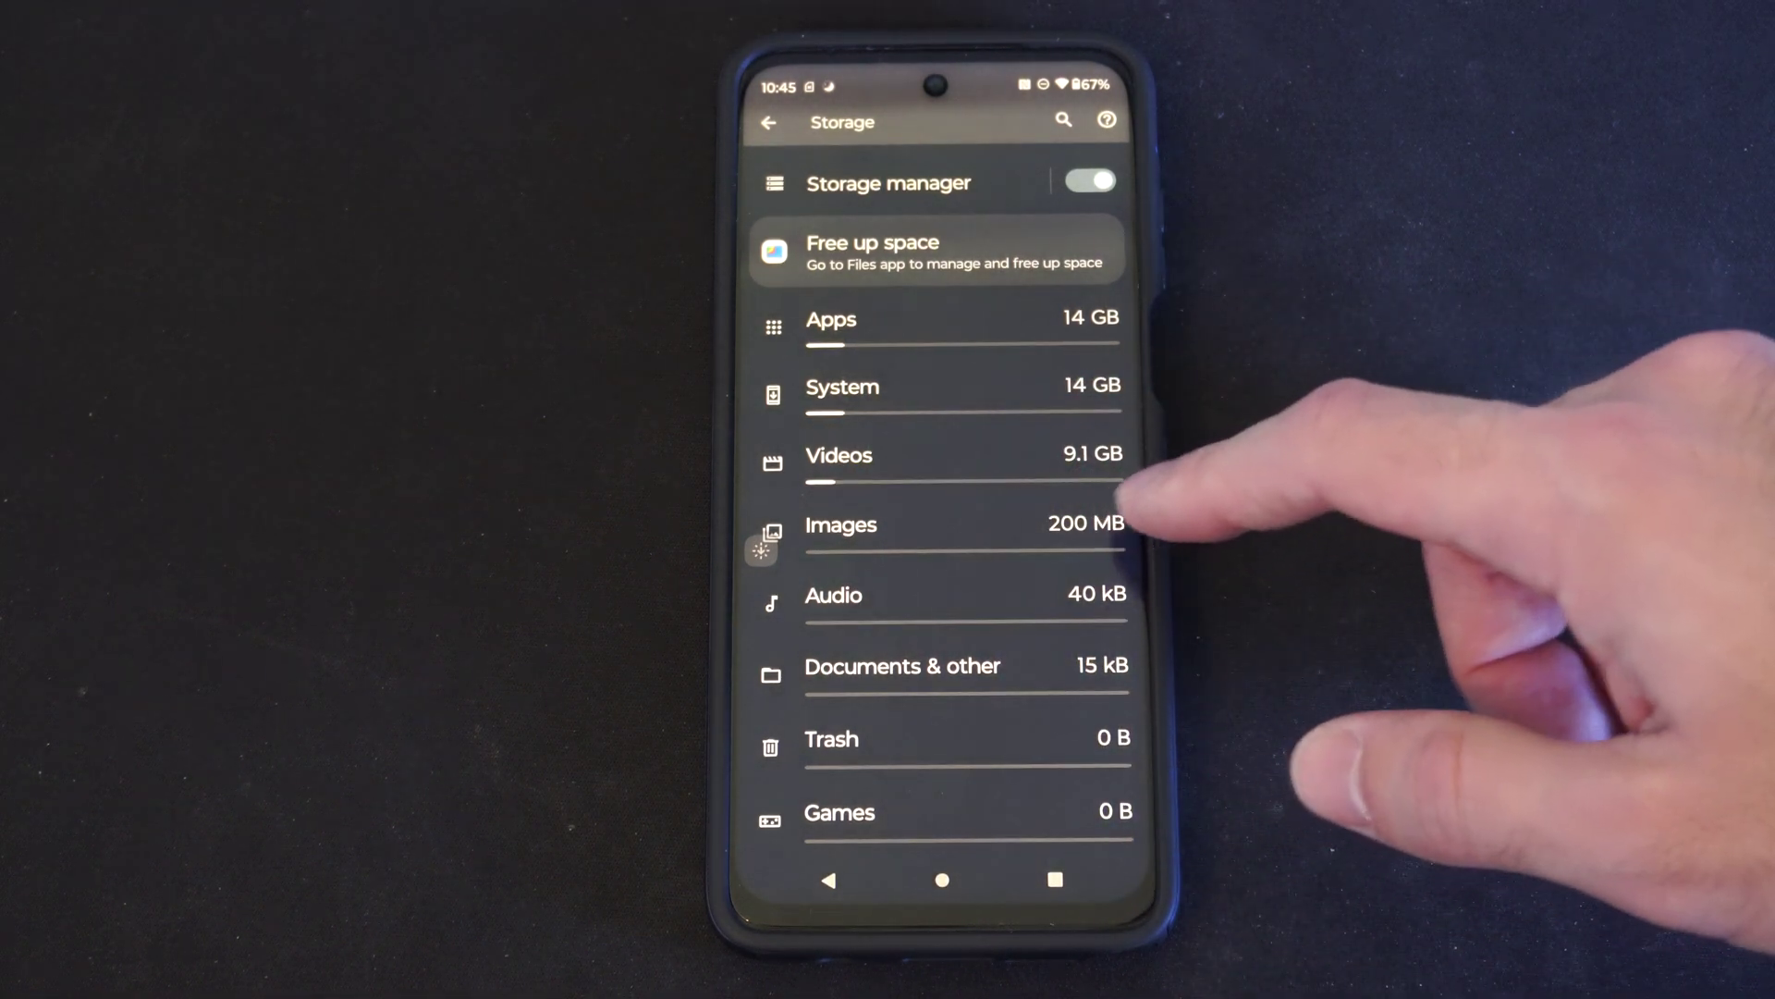
click(971, 459)
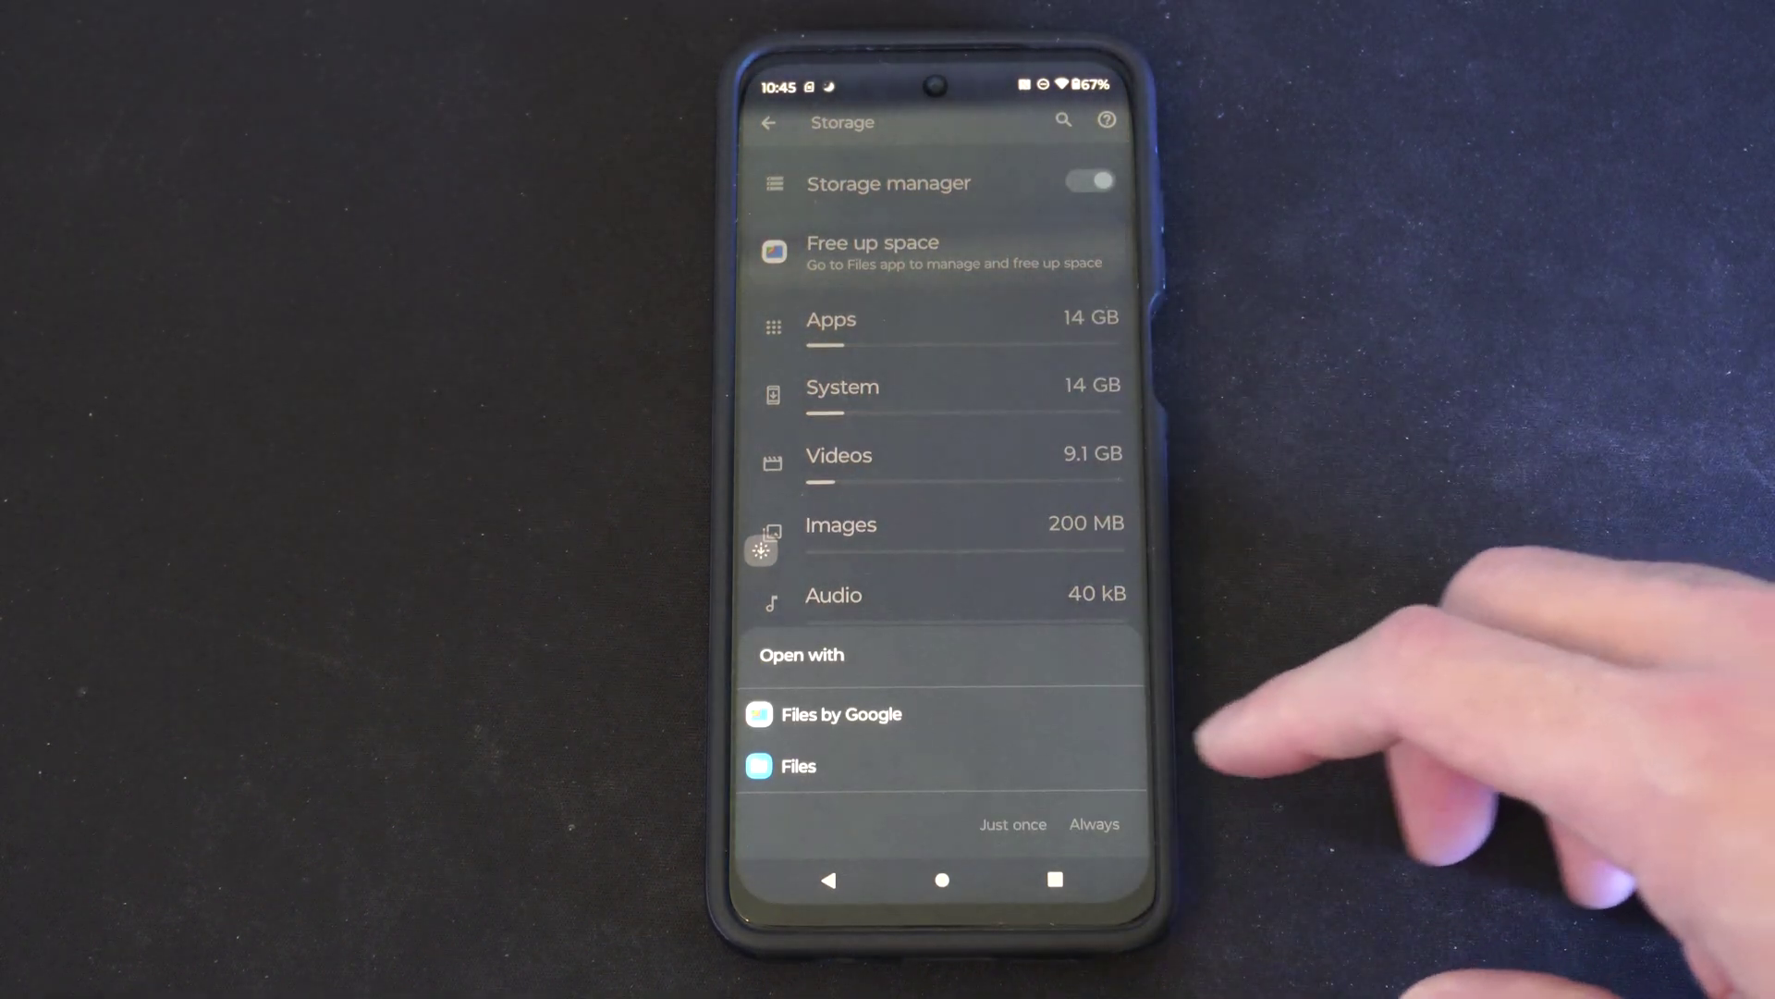
Step: Open videos in Files just once, browse the Camera folder, then return to Storage
click(888, 765)
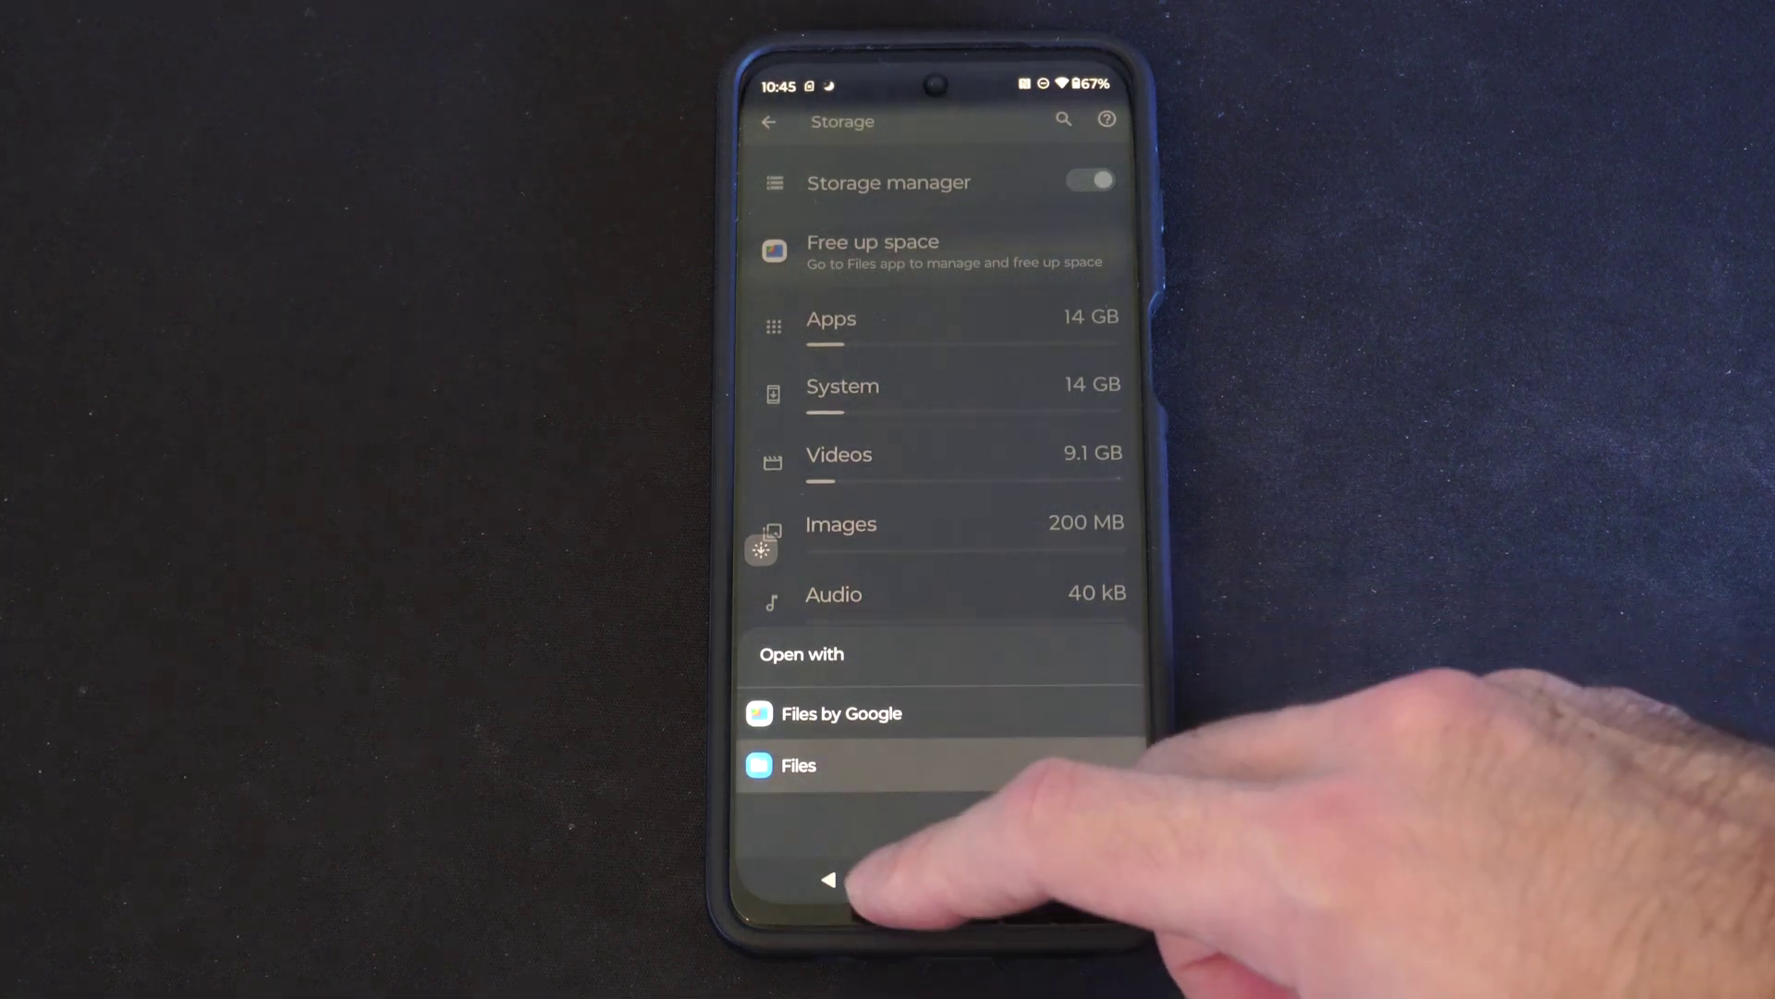
click(1013, 825)
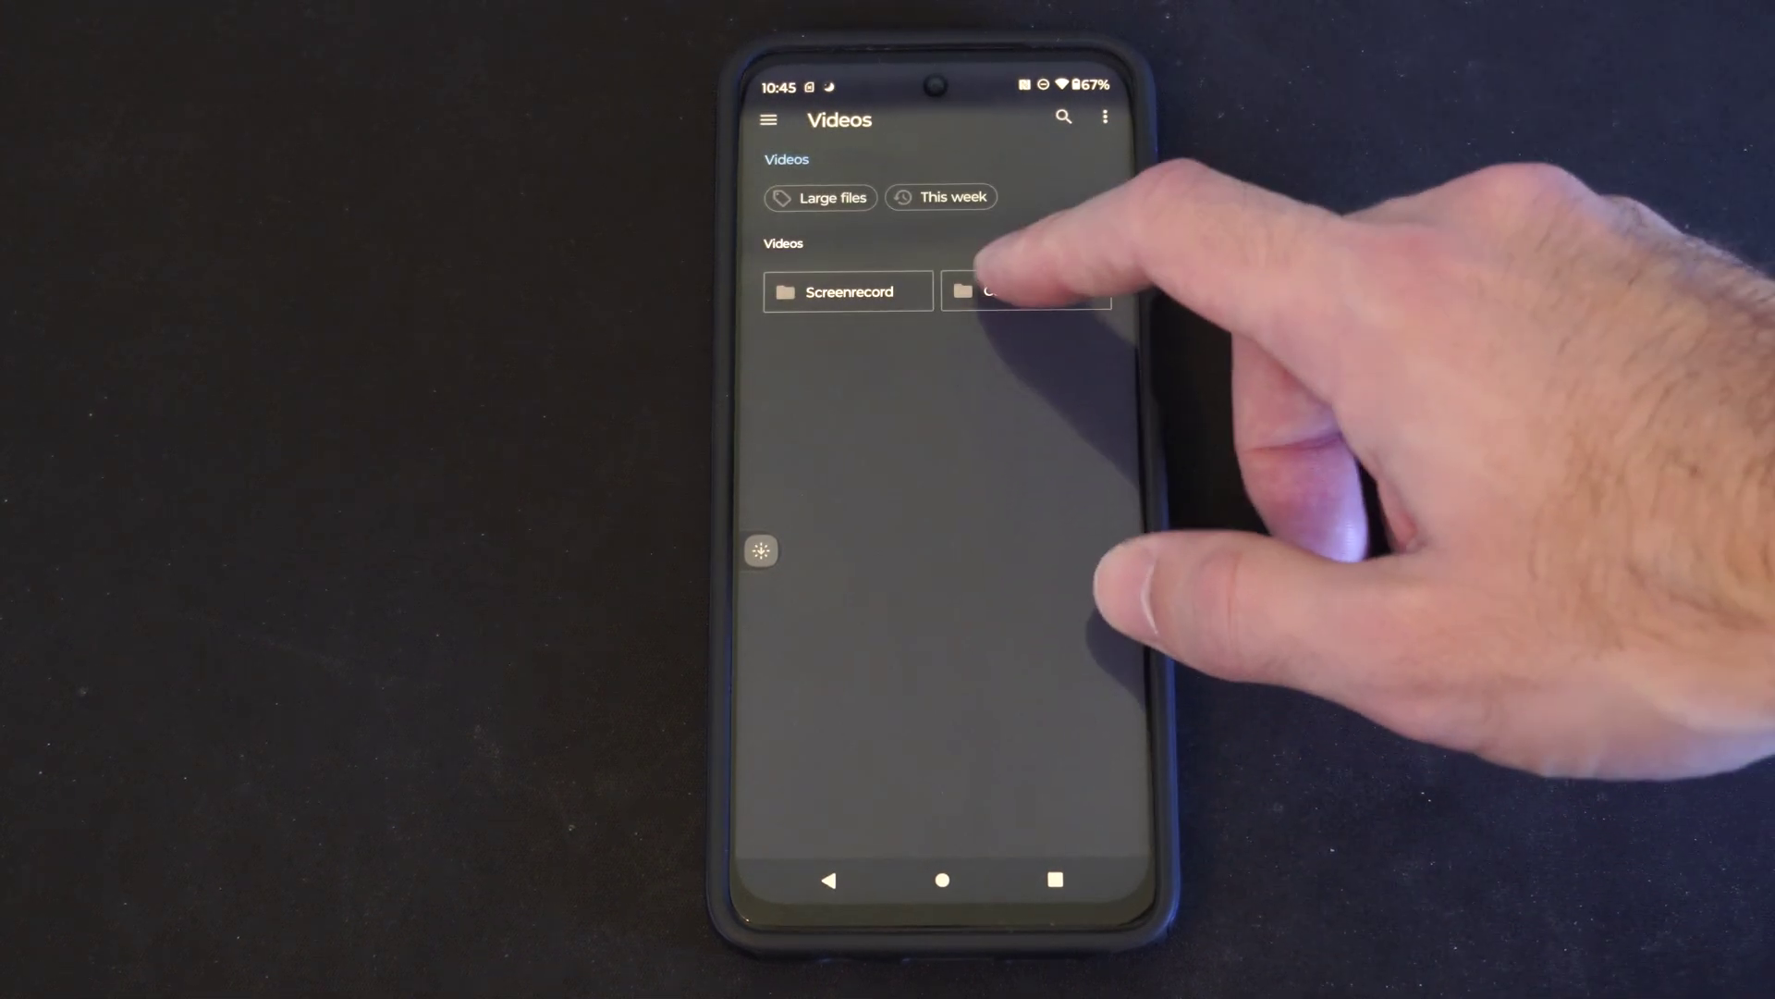
click(1024, 290)
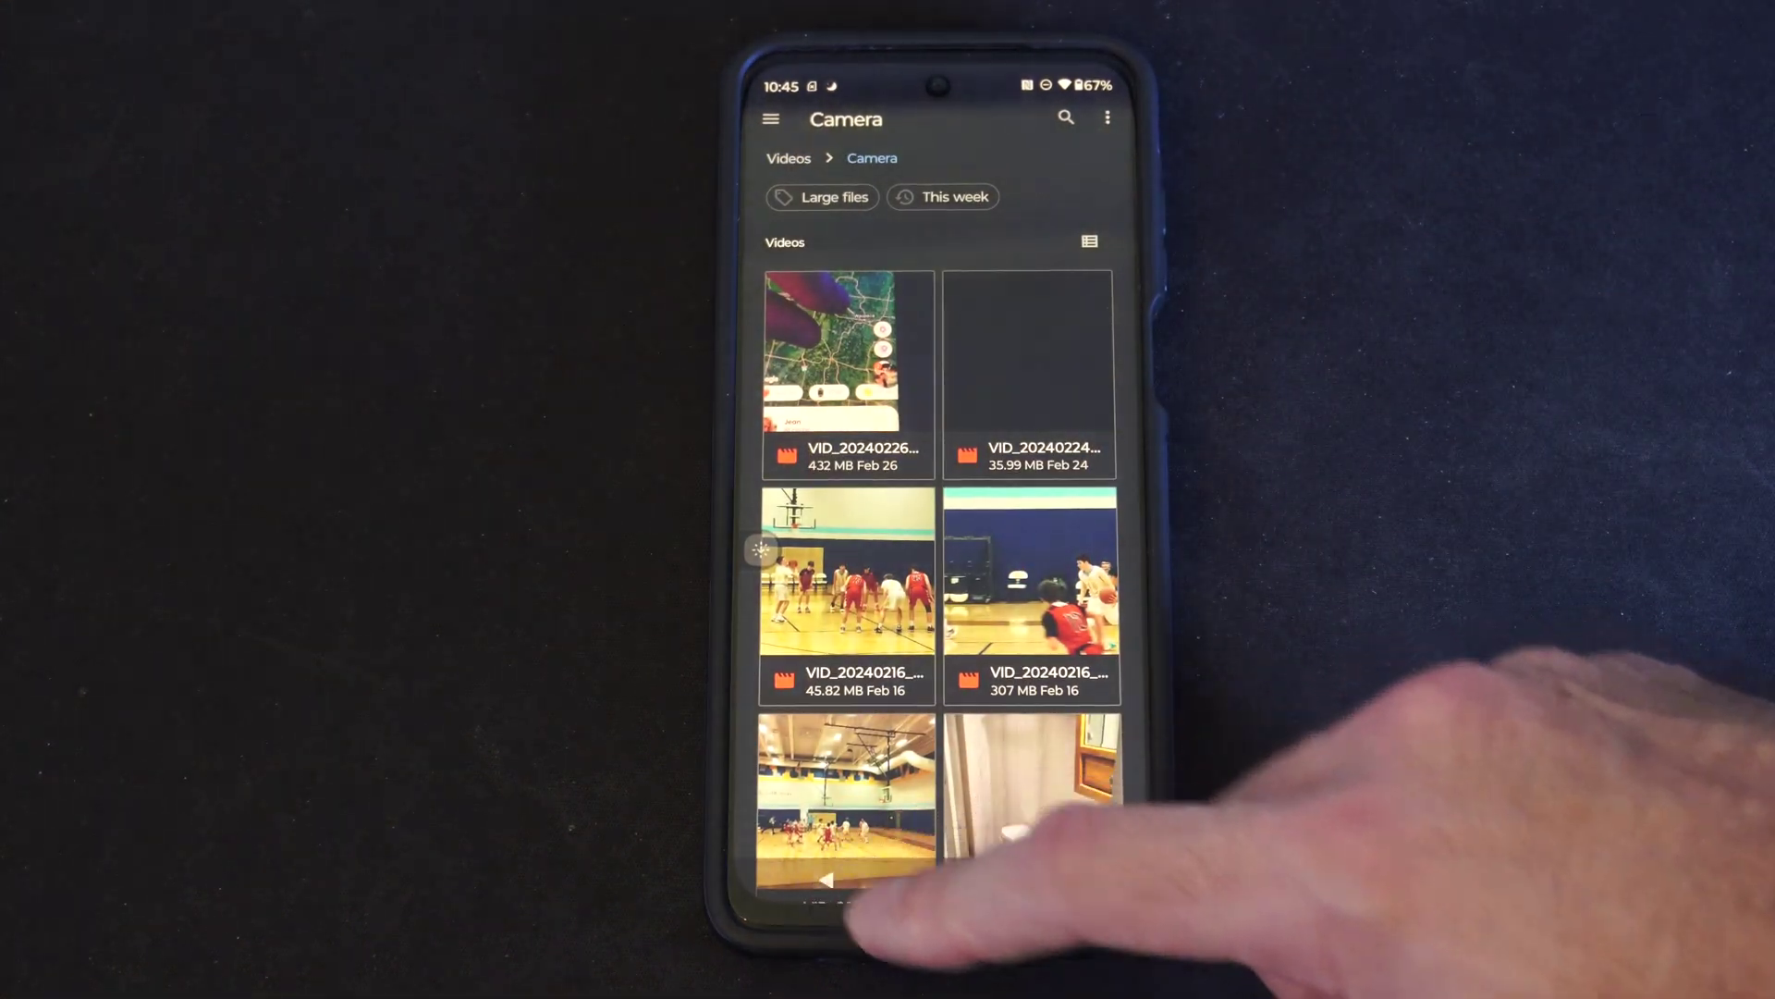
click(828, 882)
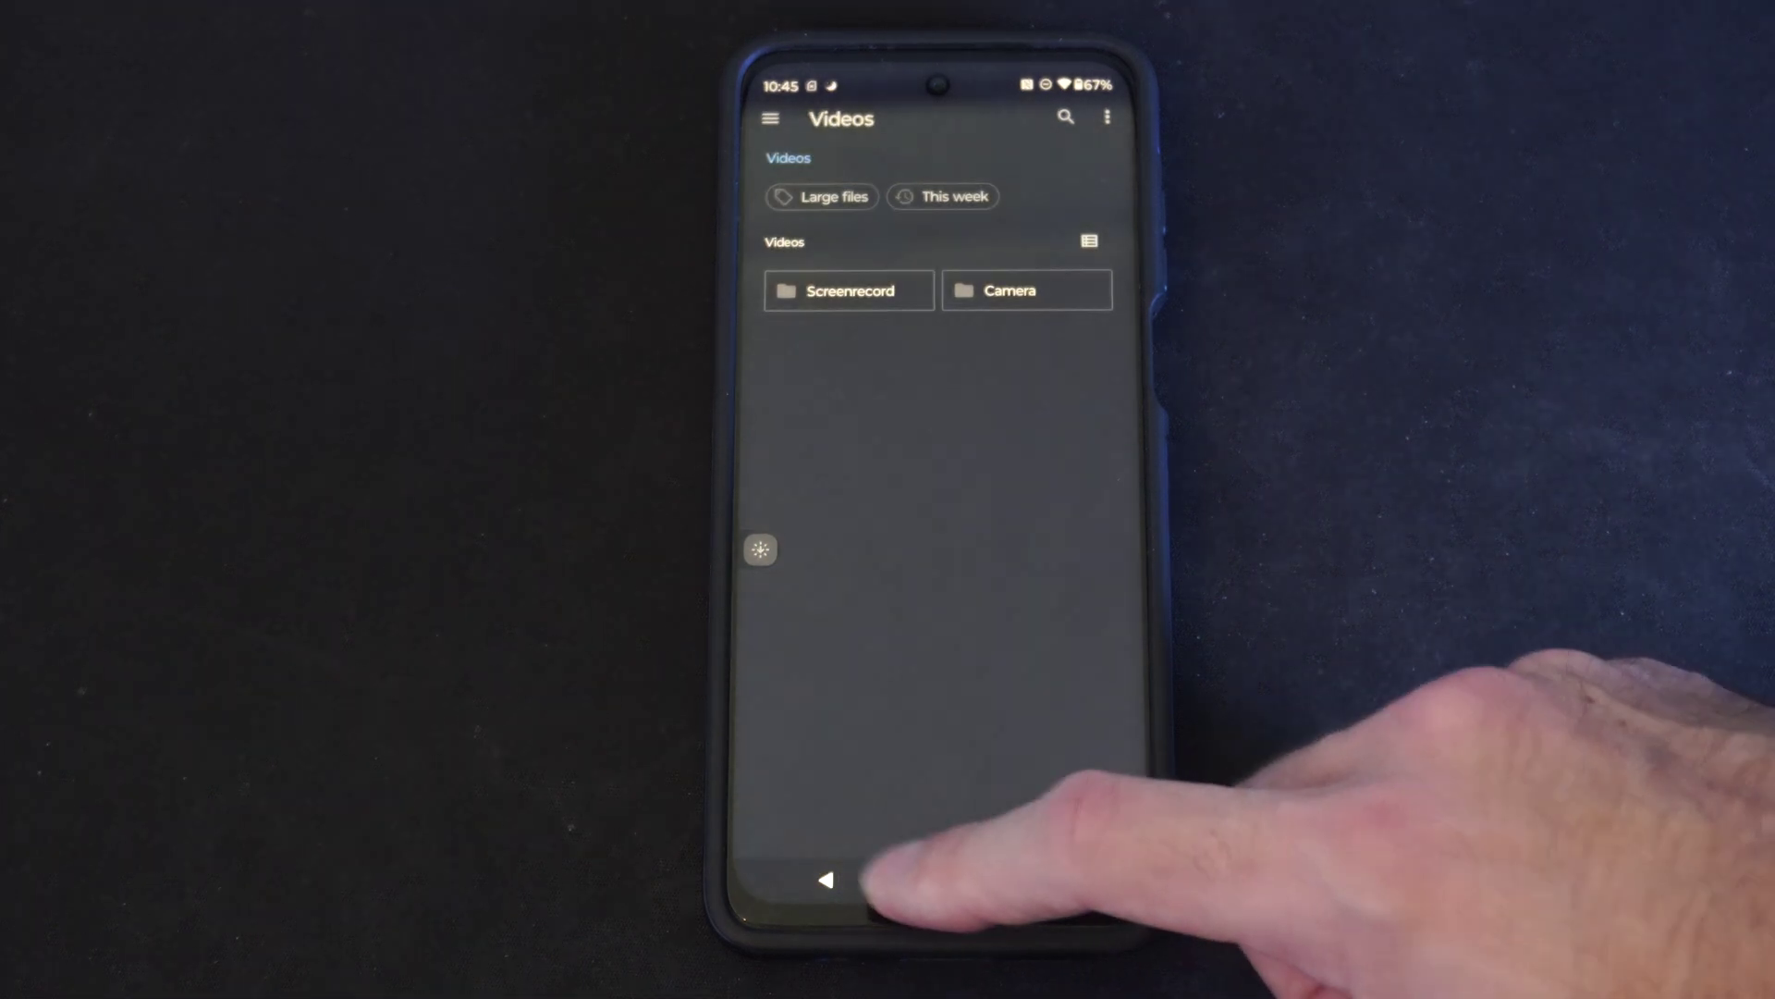
click(826, 880)
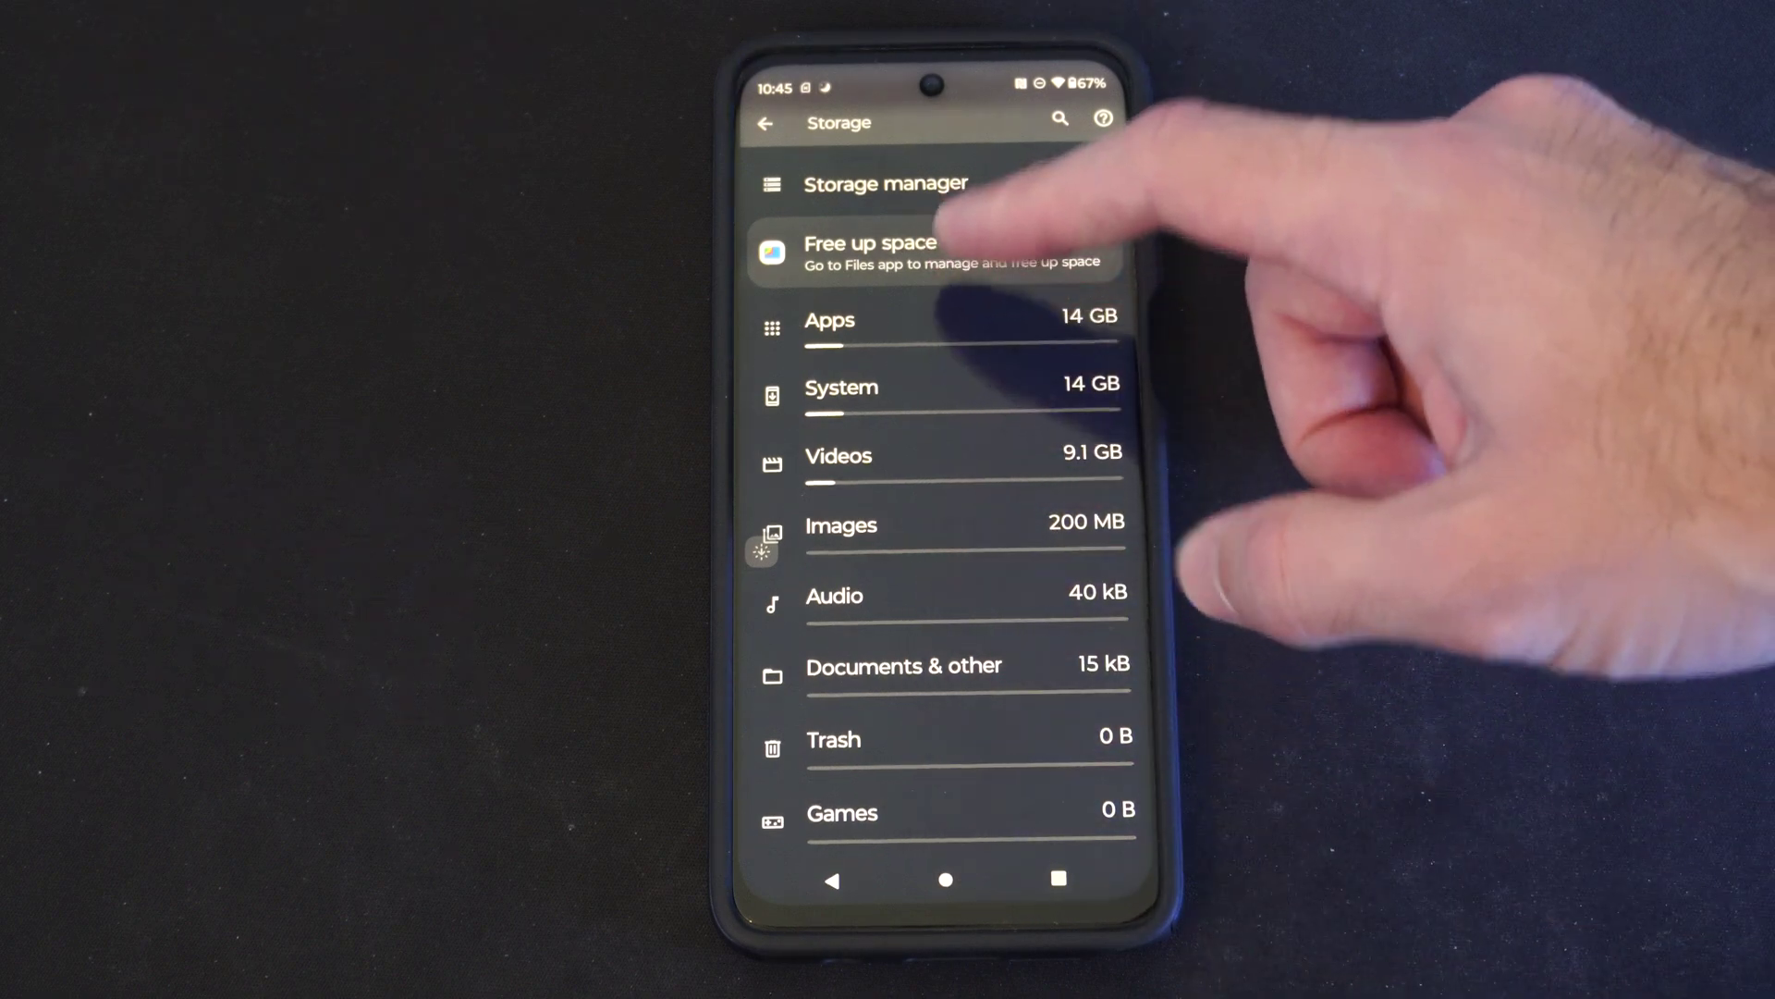
scroll(971, 417, up, 3)
click(943, 437)
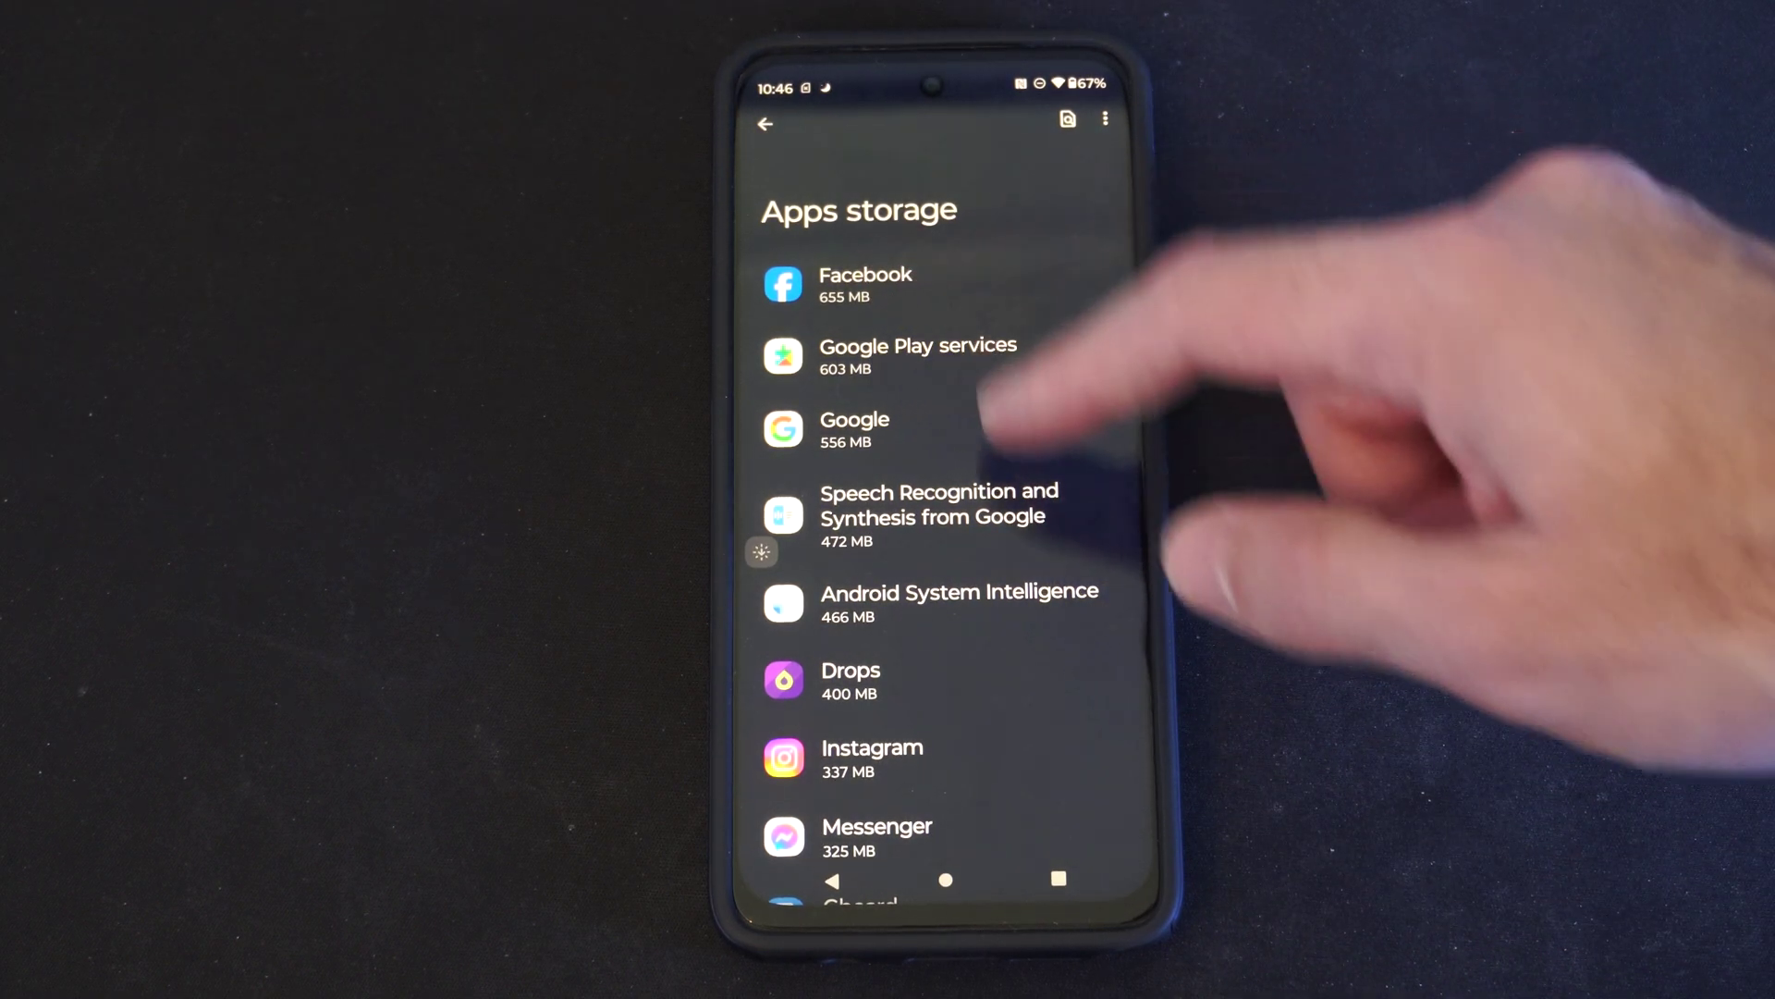
scroll(999, 416, down, 1)
scroll(999, 417, down, 3)
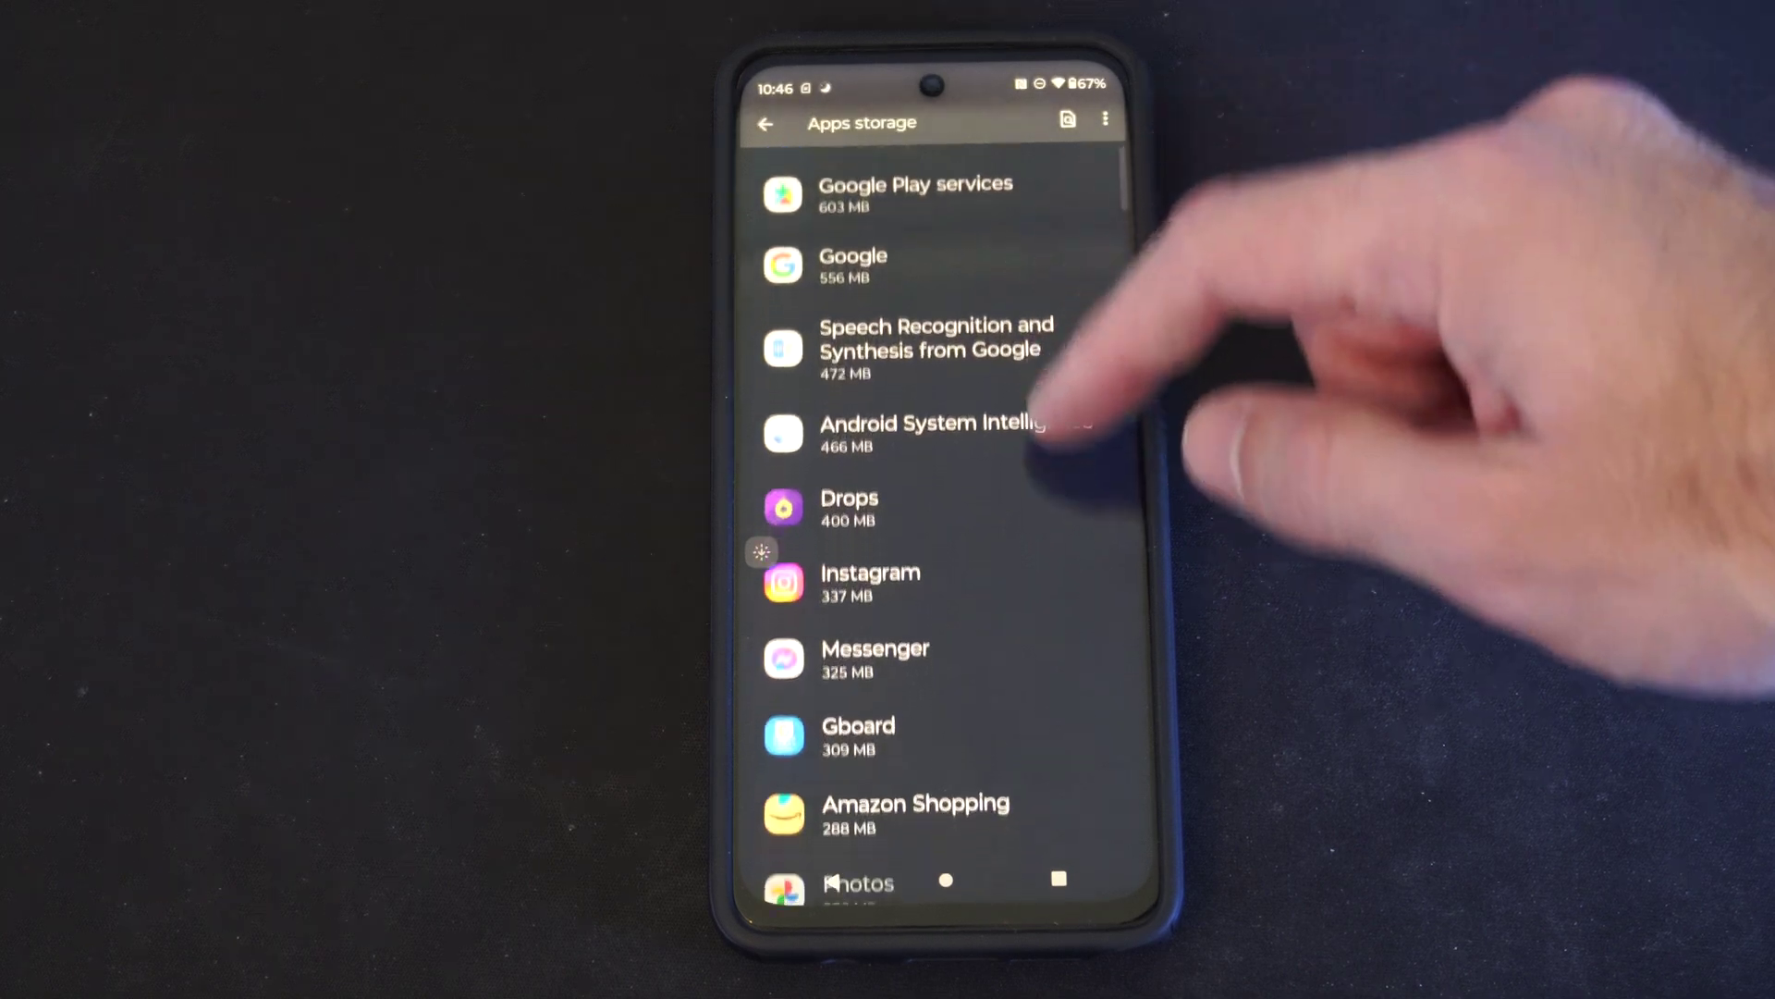
scroll(1026, 417, down, 1)
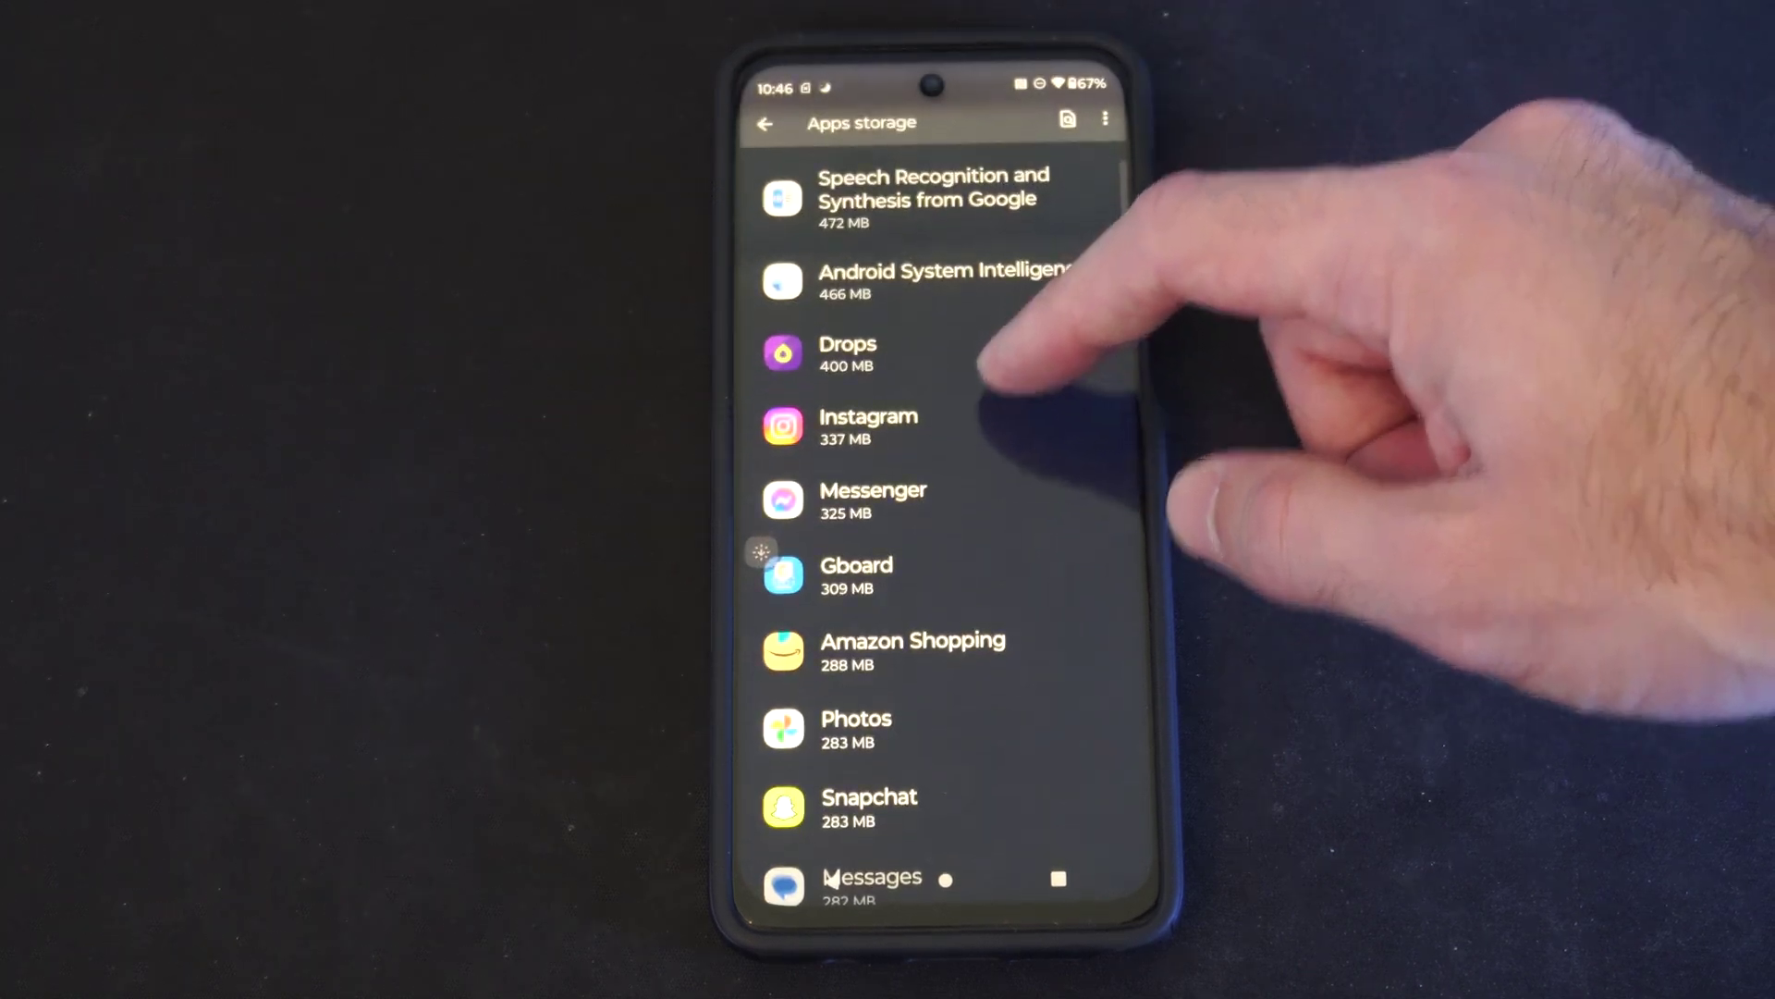
click(1026, 410)
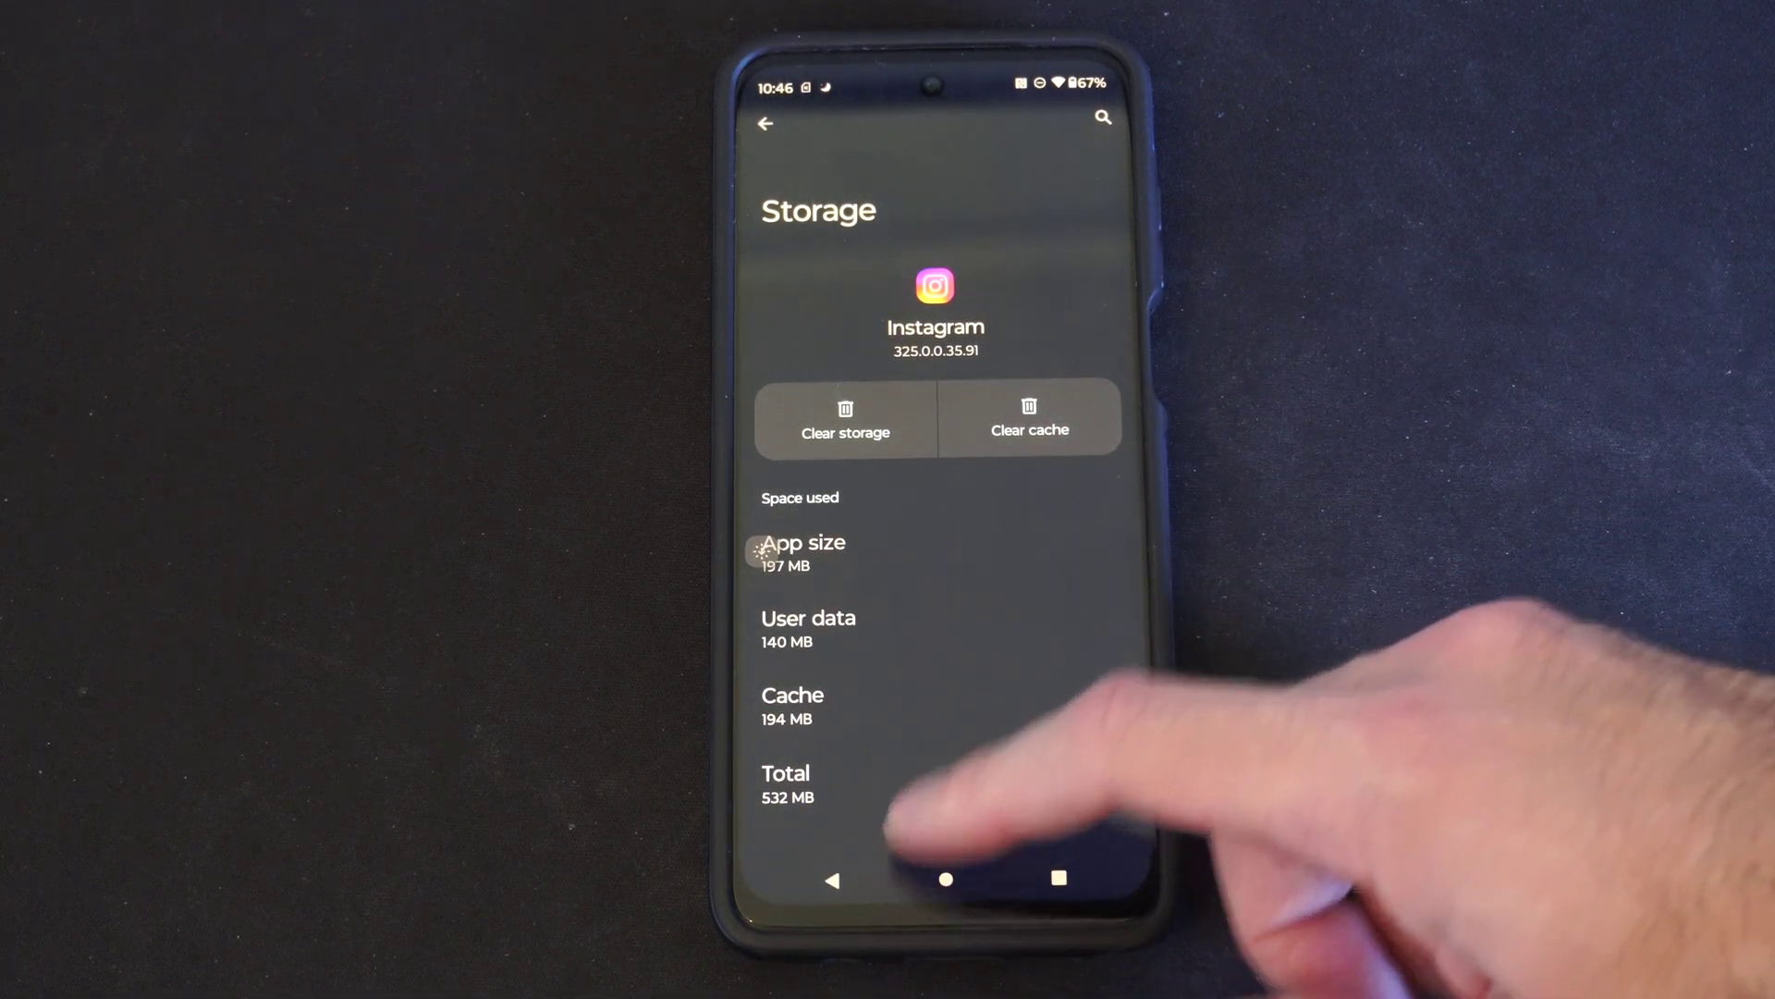
click(834, 879)
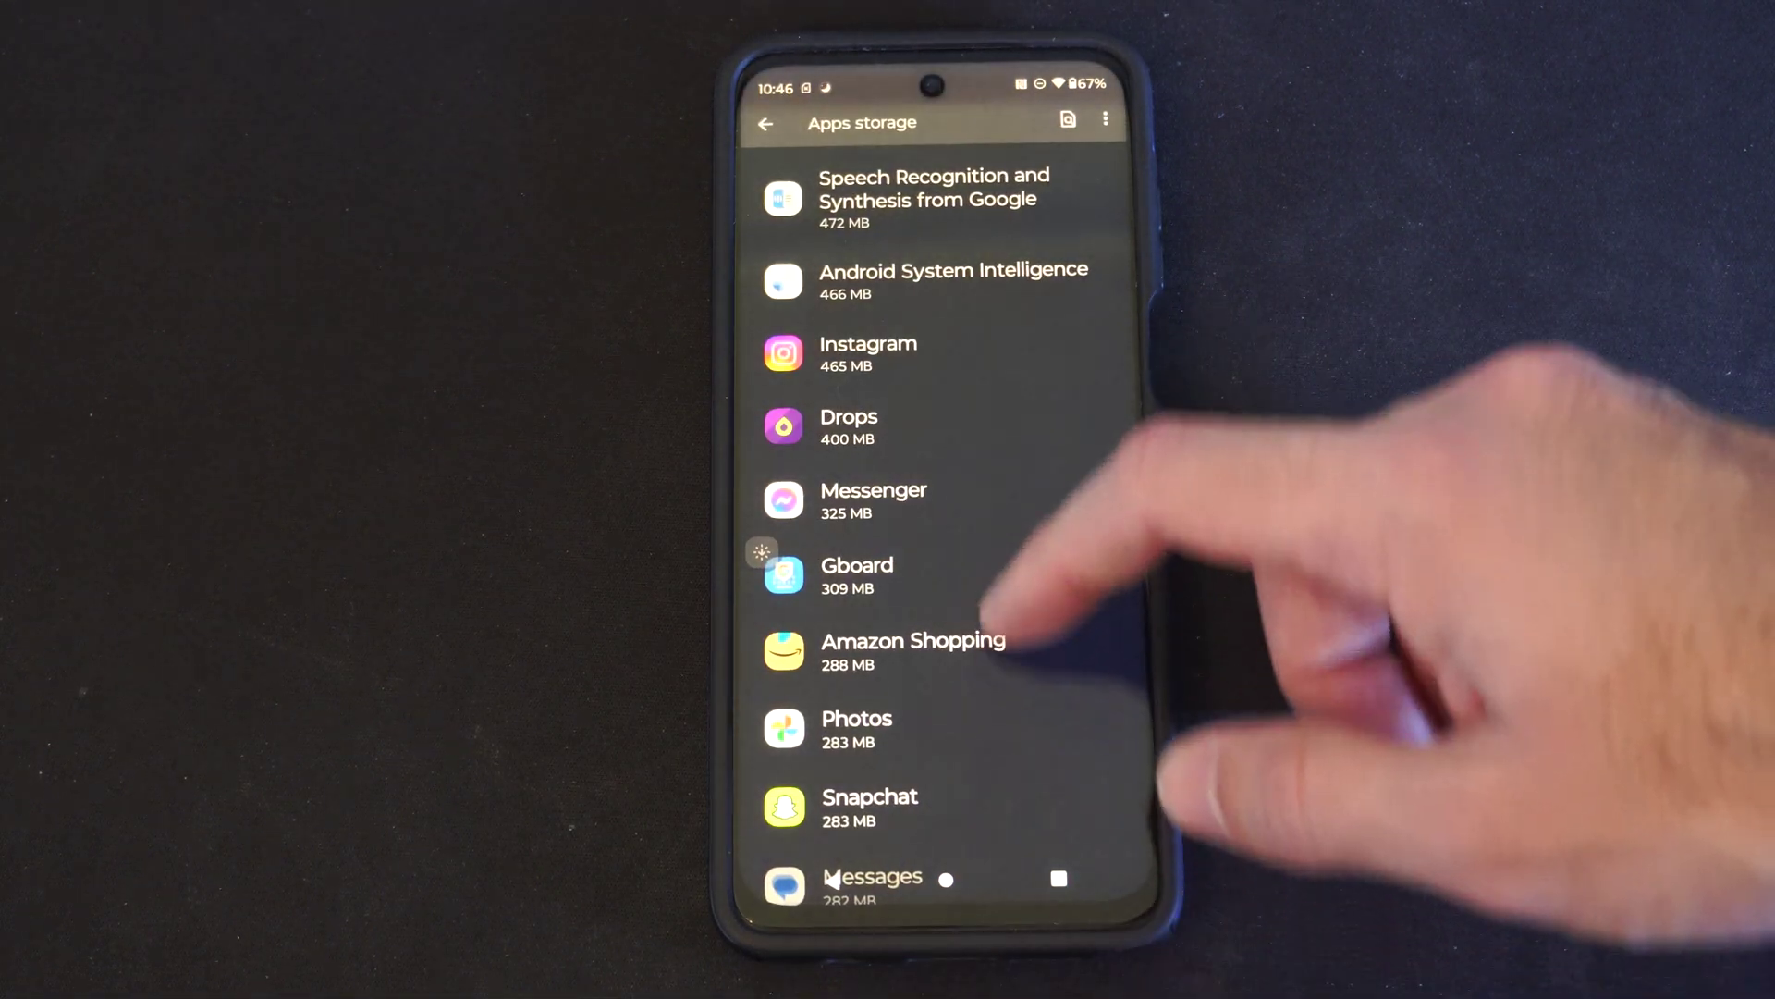
scroll(943, 555, down, 2)
scroll(945, 555, up, 5)
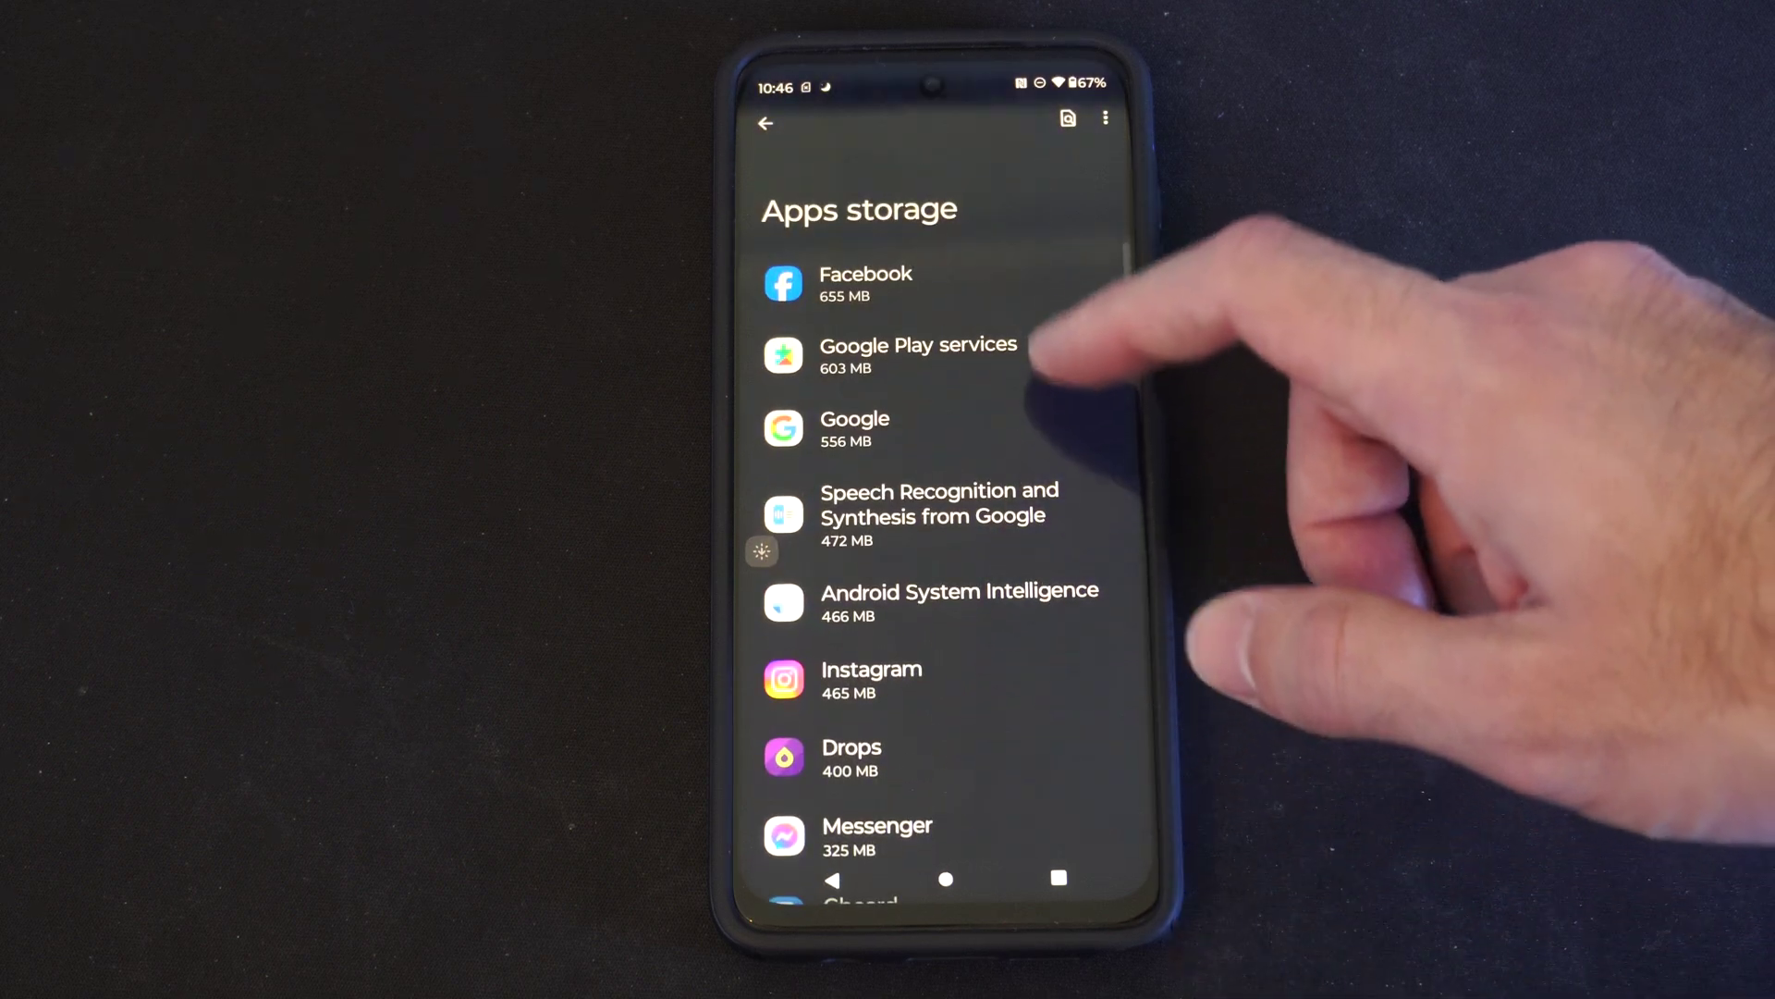
click(832, 879)
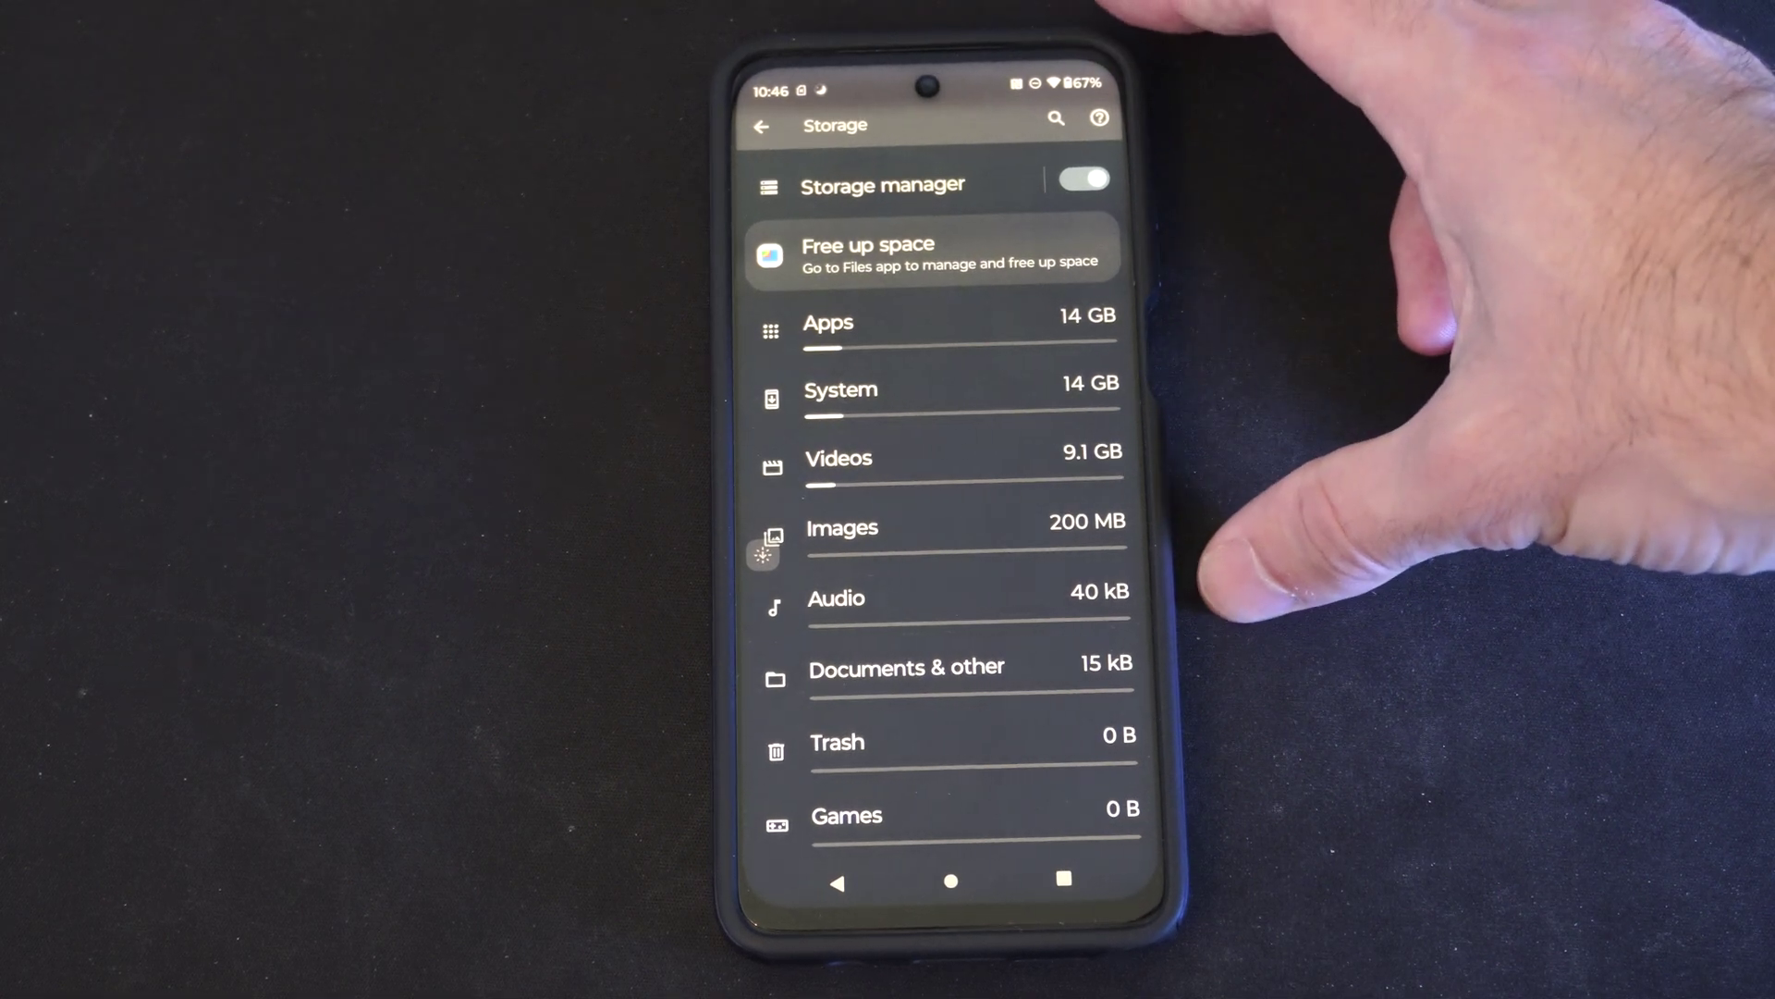
Step: Launch Files by Google's home screen from the Free up space card
click(971, 253)
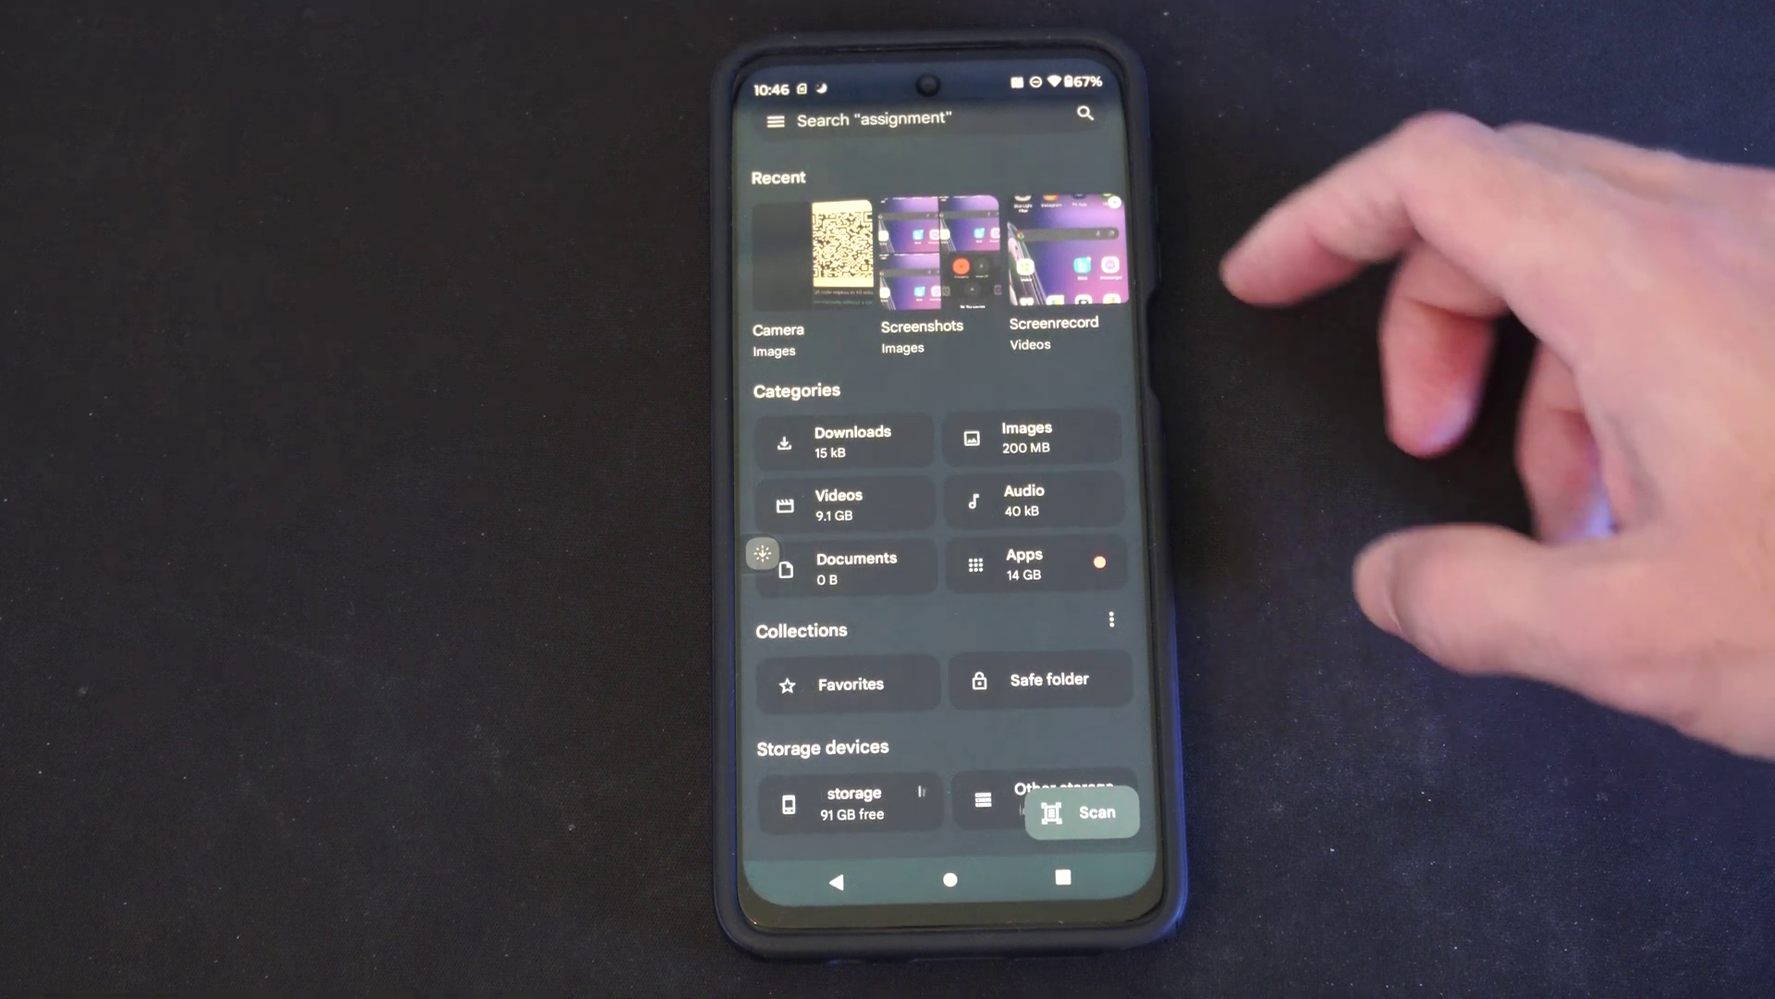
scroll(1069, 555, down, 2)
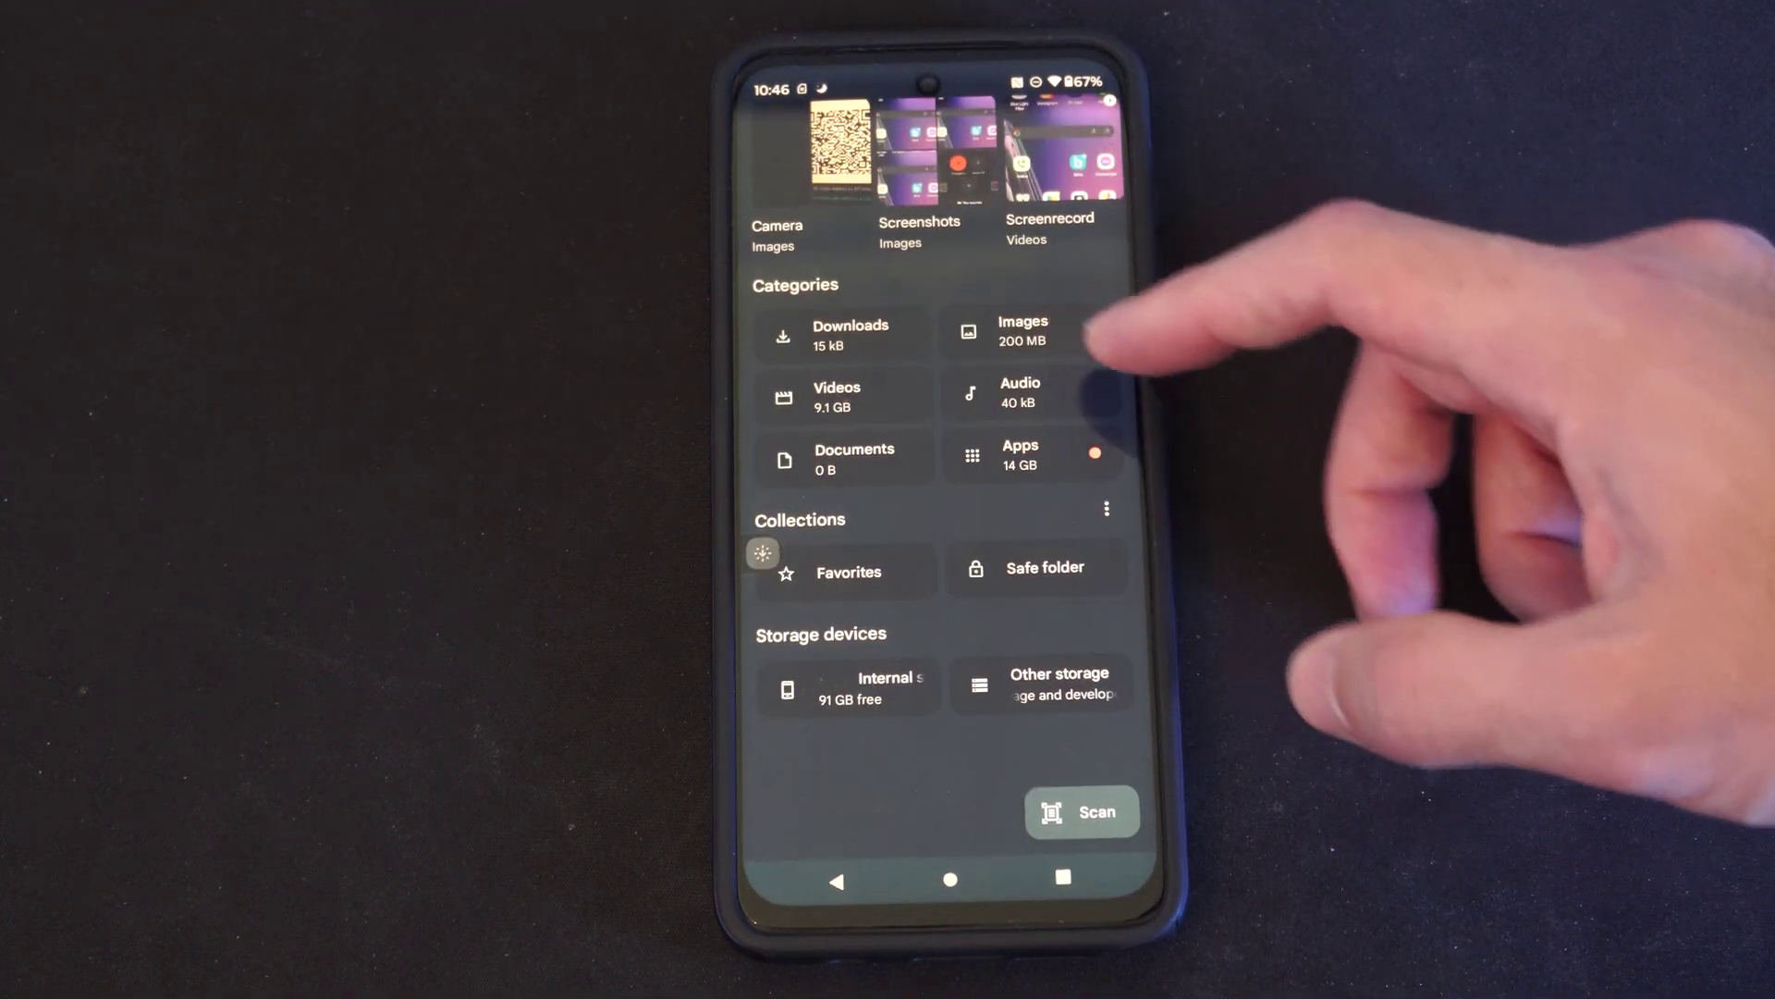